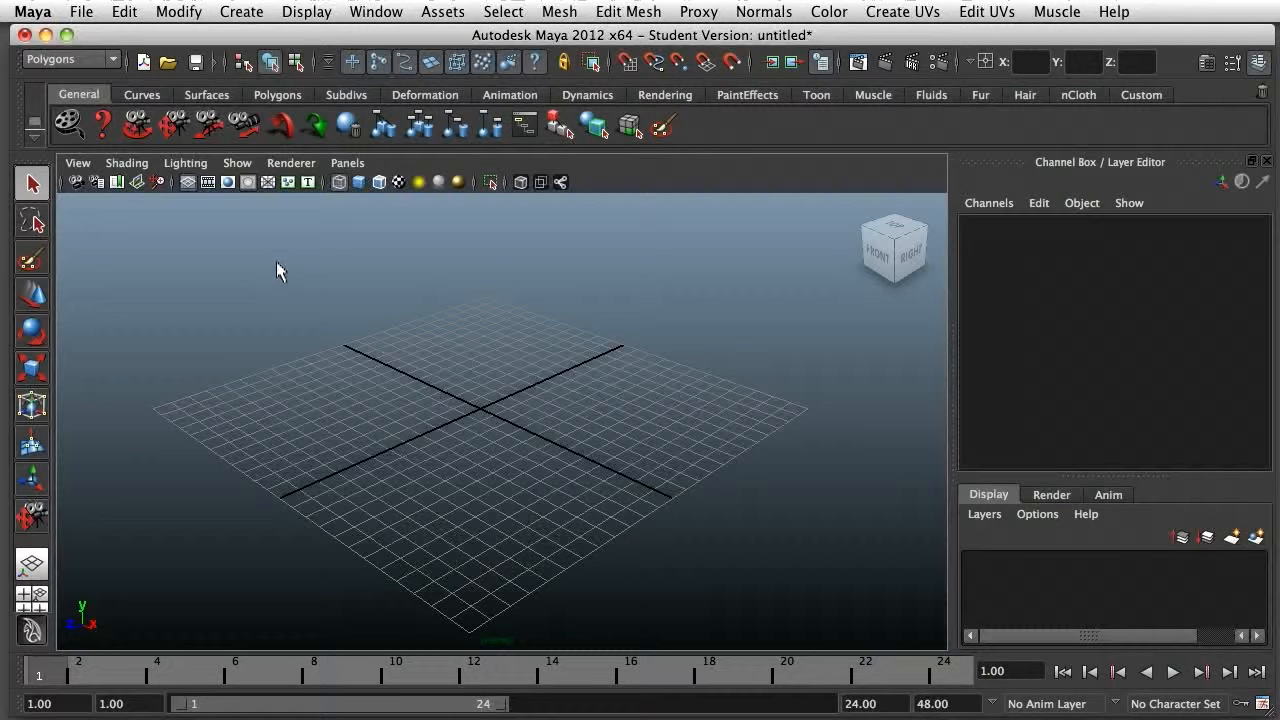
Start a new project and name it MayaEarthProject
click(82, 12)
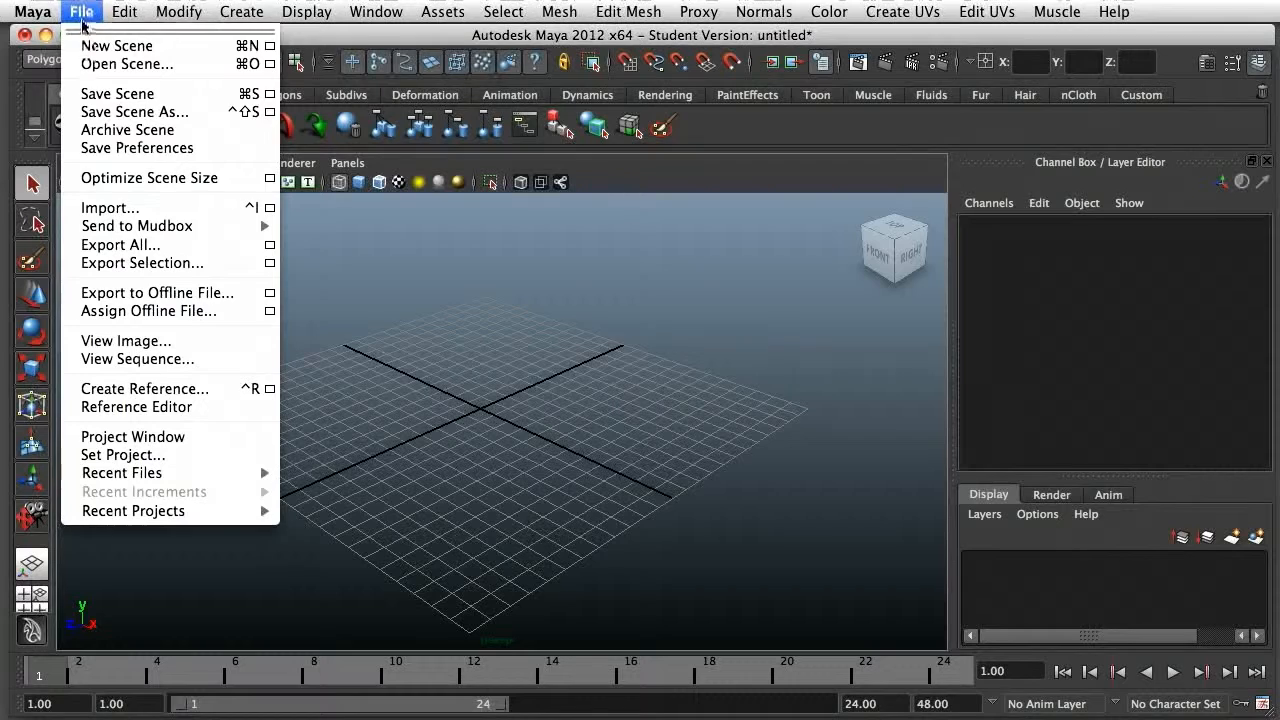
click(121, 438)
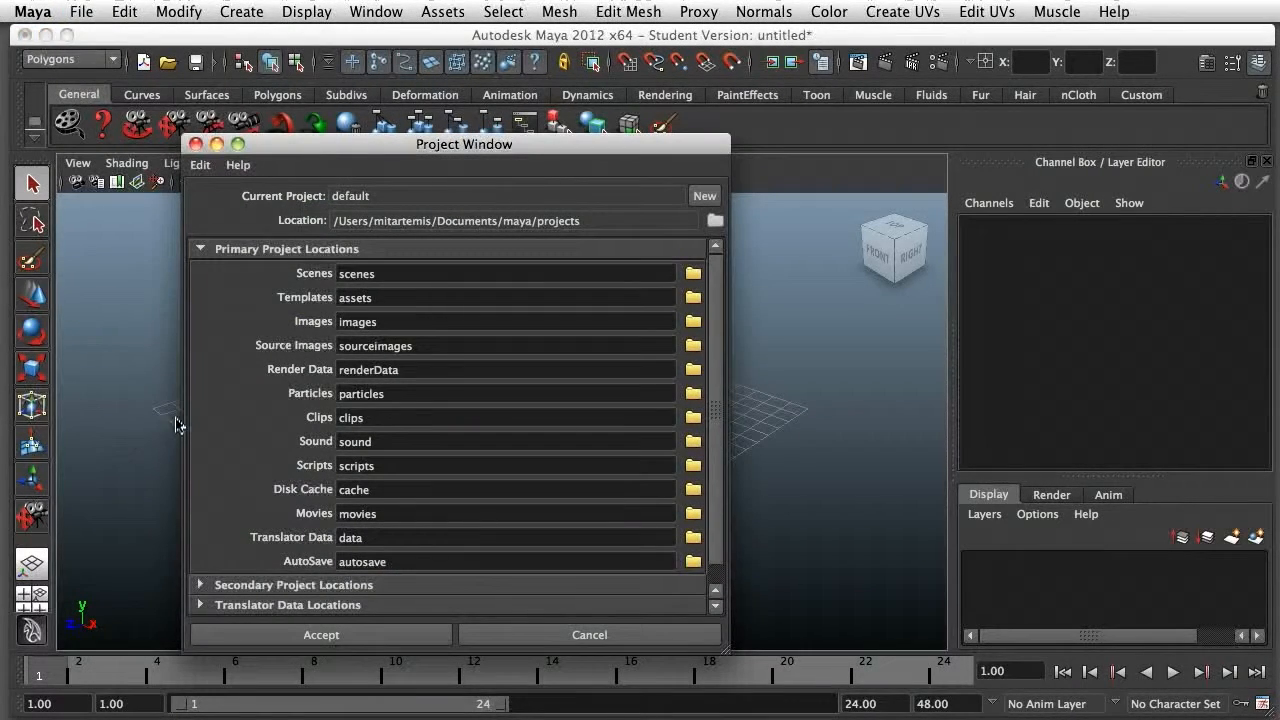
click(701, 196)
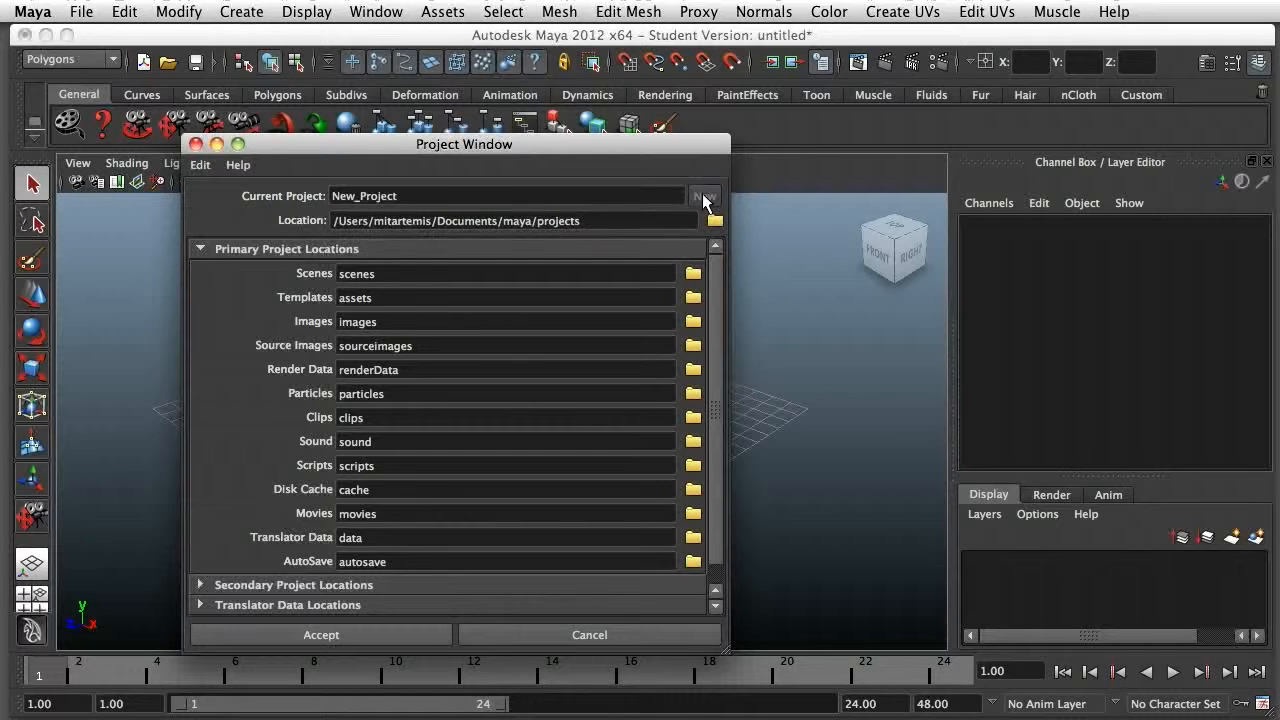
drag(440, 196, 295, 200)
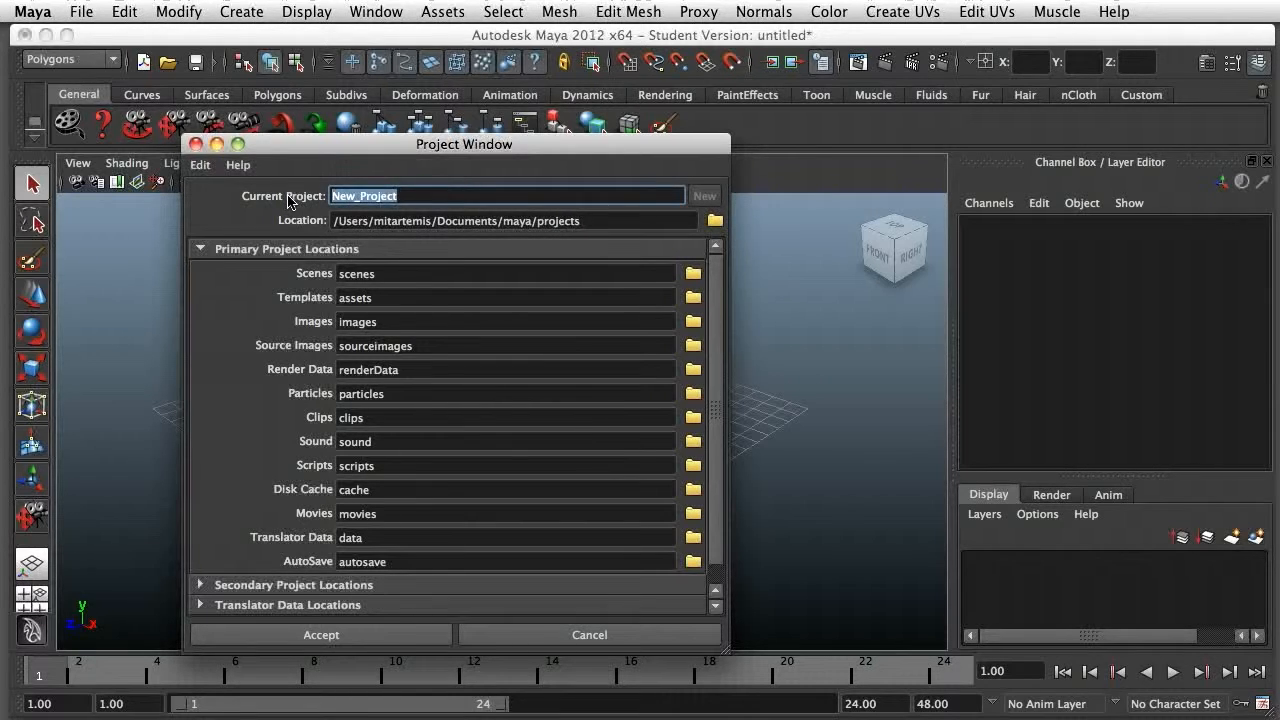
text(MayaEar)
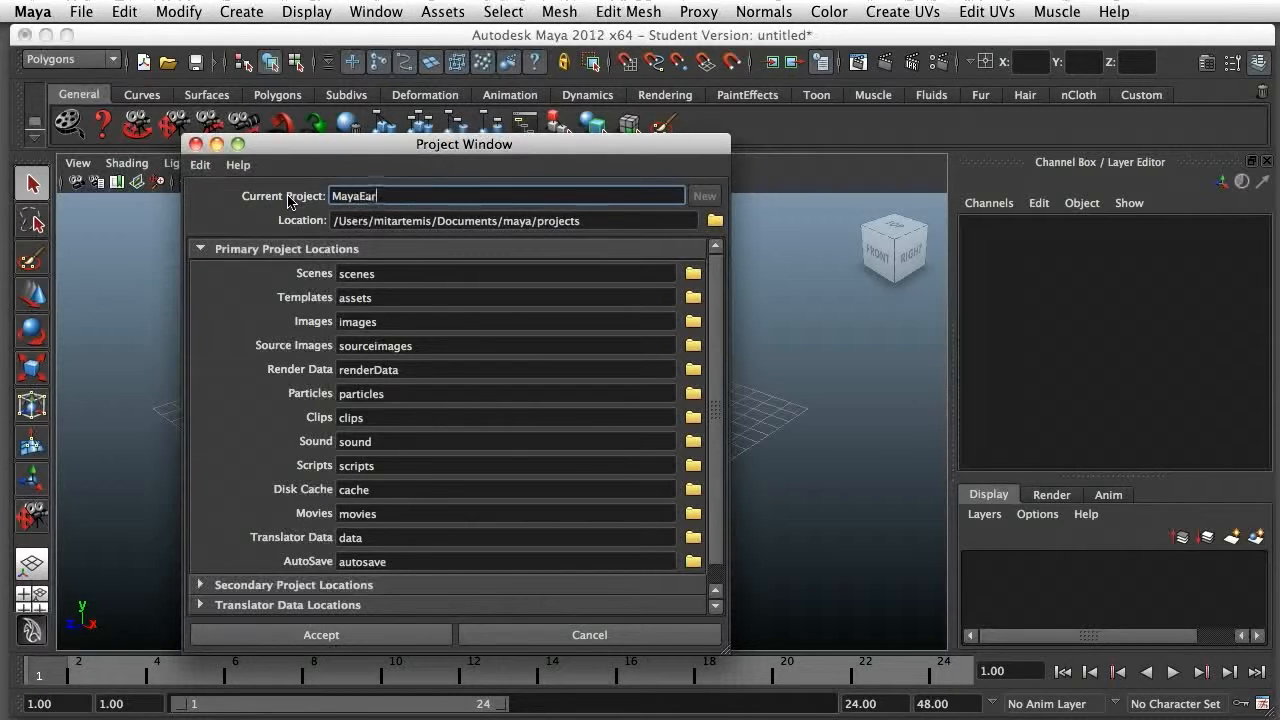
text(thProject)
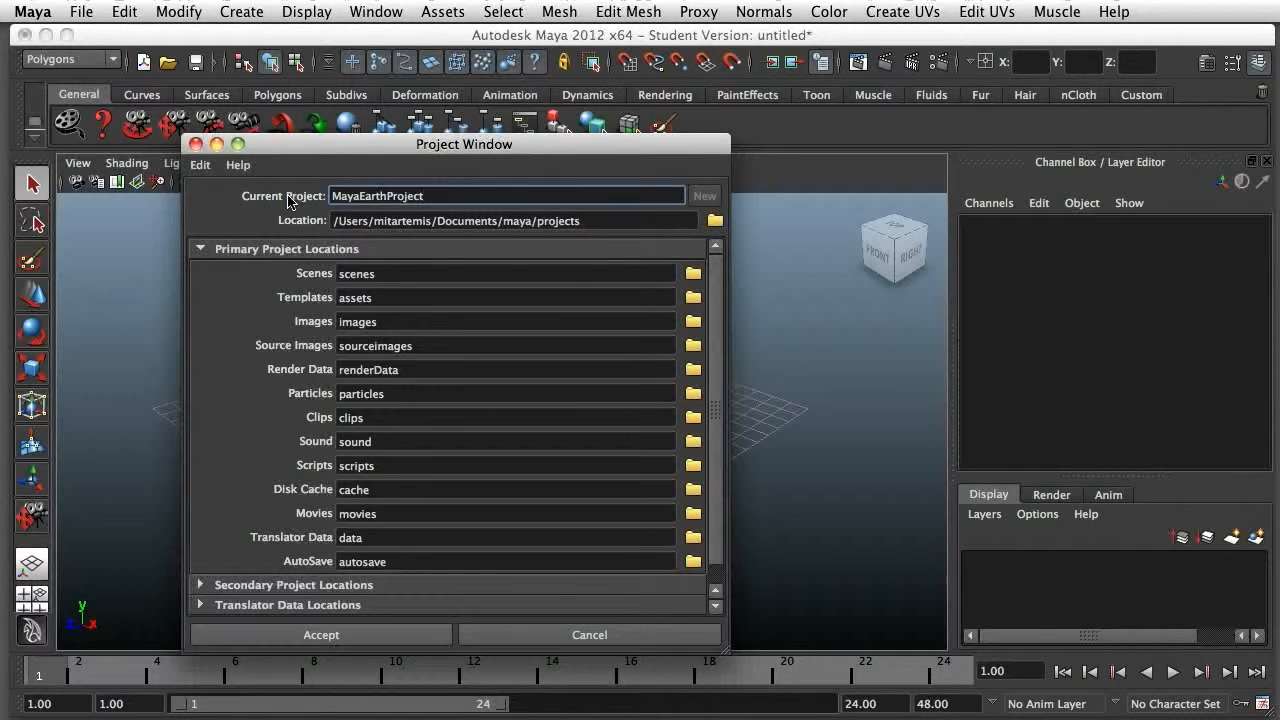
Set the new project's location to the Desktop and accept the project settings
click(715, 220)
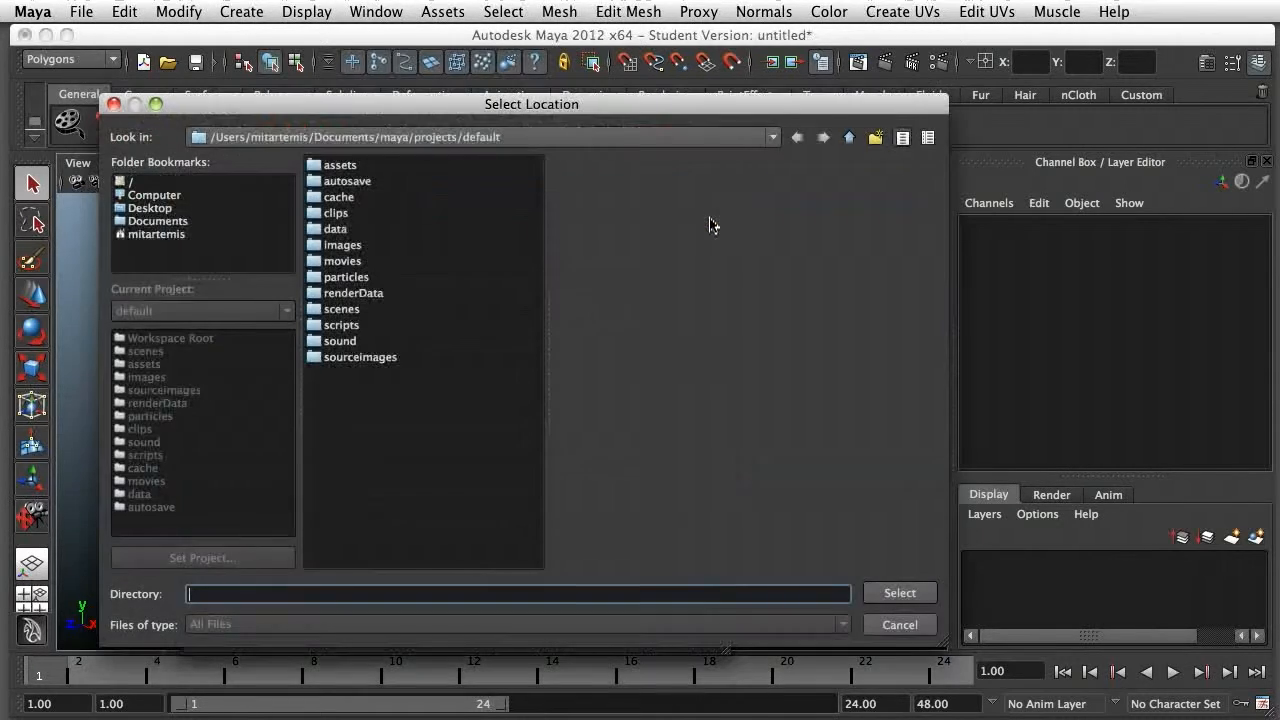
click(165, 209)
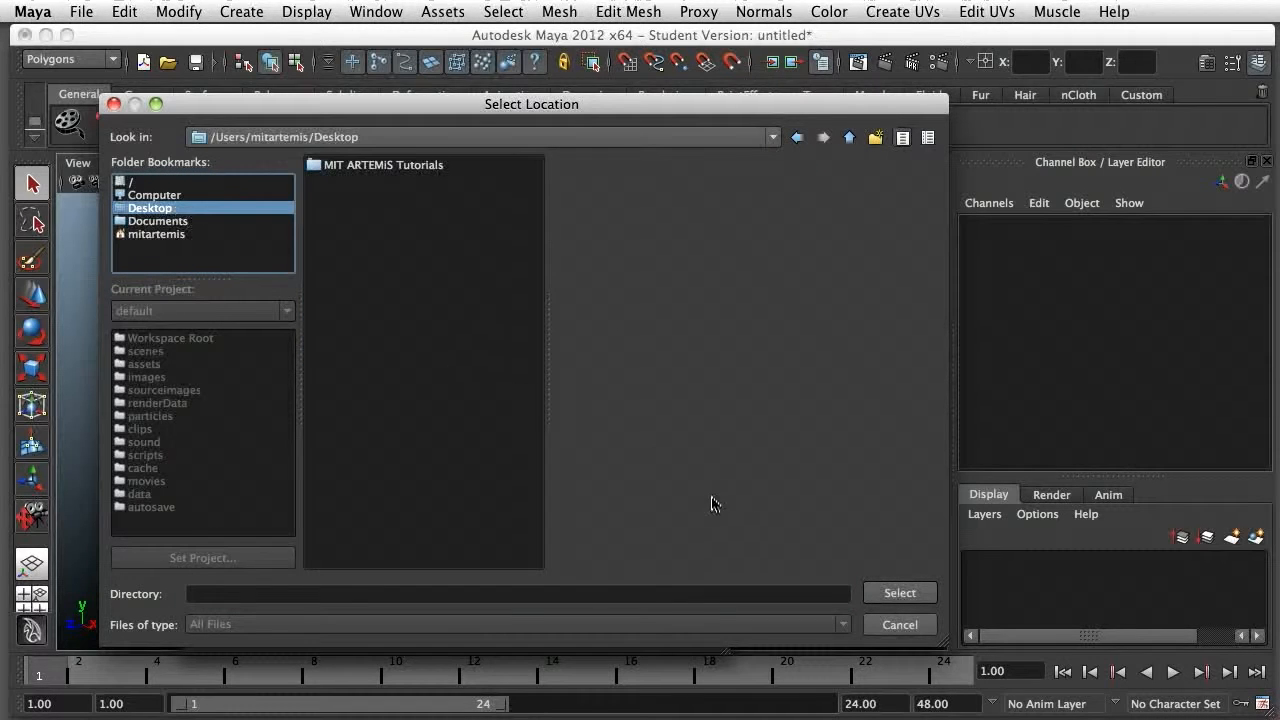
click(899, 592)
click(383, 636)
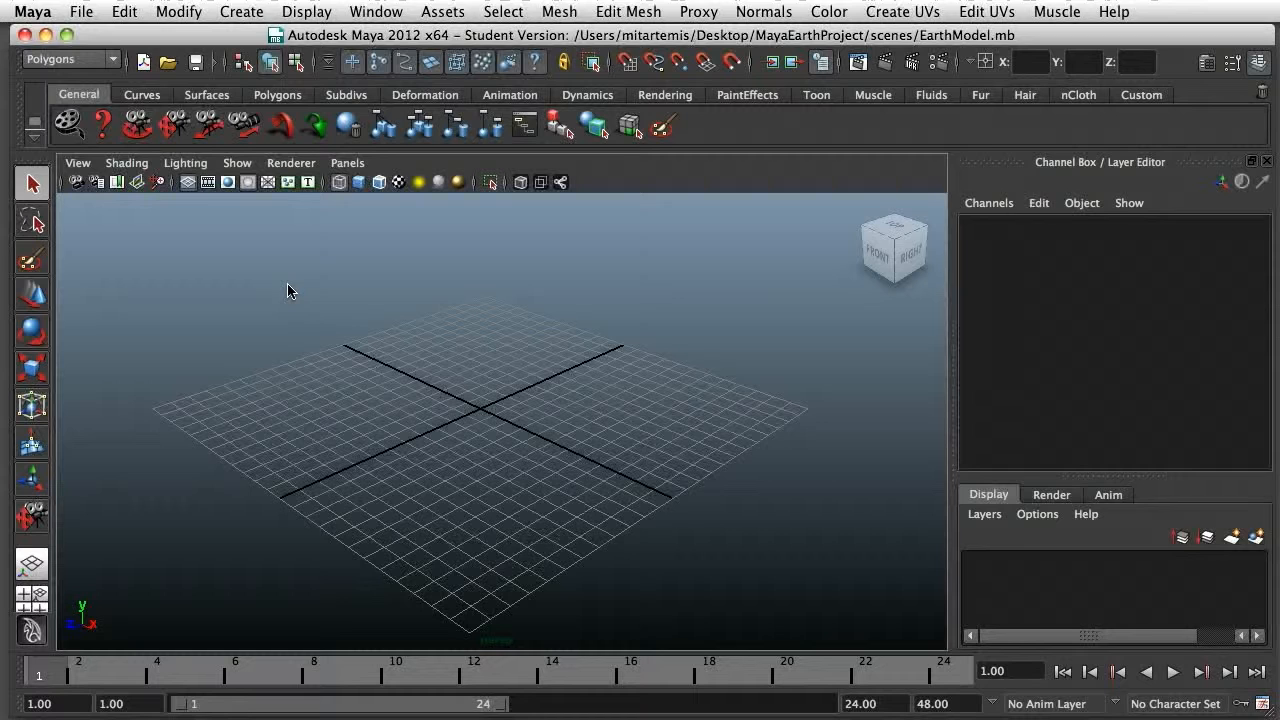
Save the scene as EarthModel in Maya Binary format in the project's scenes folder, accepting the student version notice
click(84, 13)
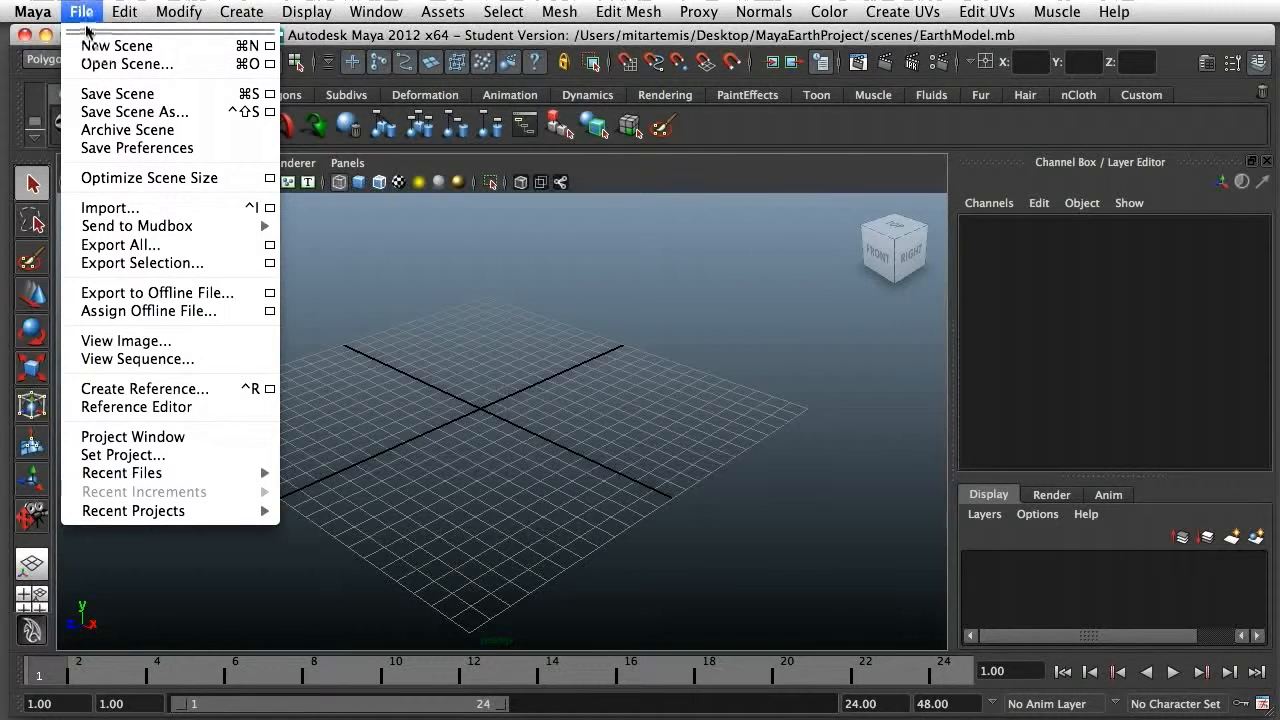
click(107, 112)
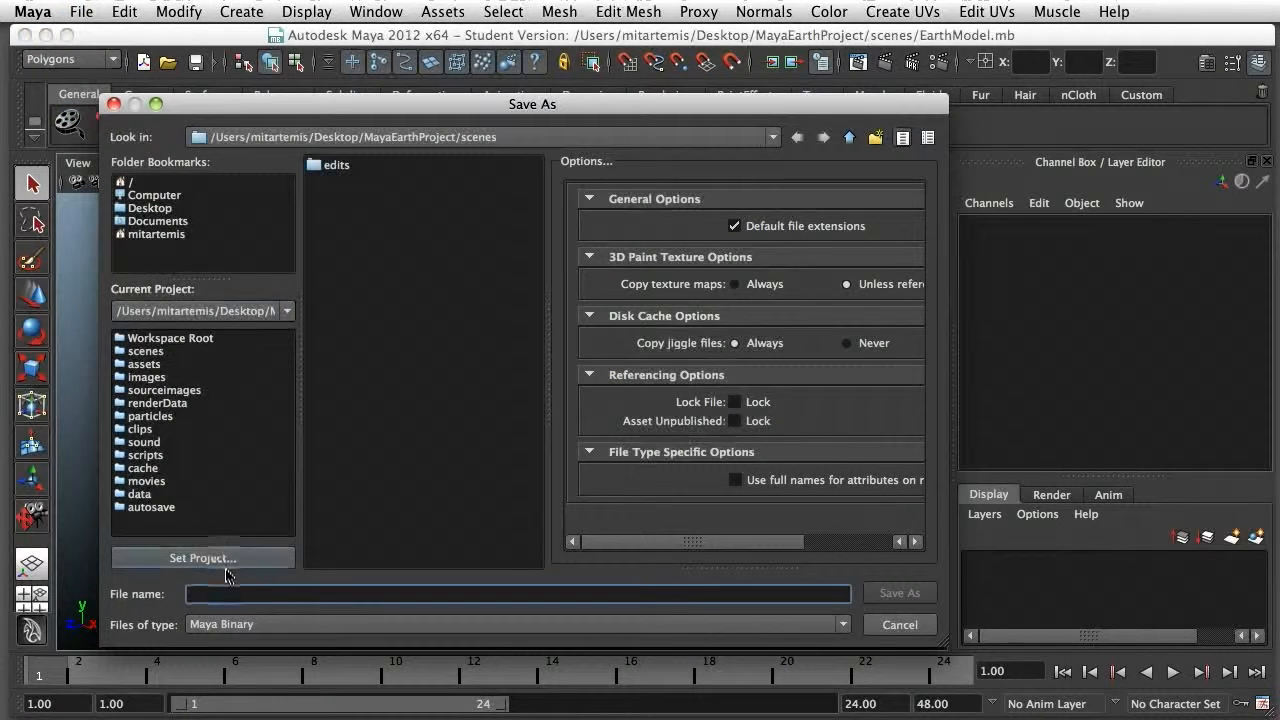
text(EarthModel)
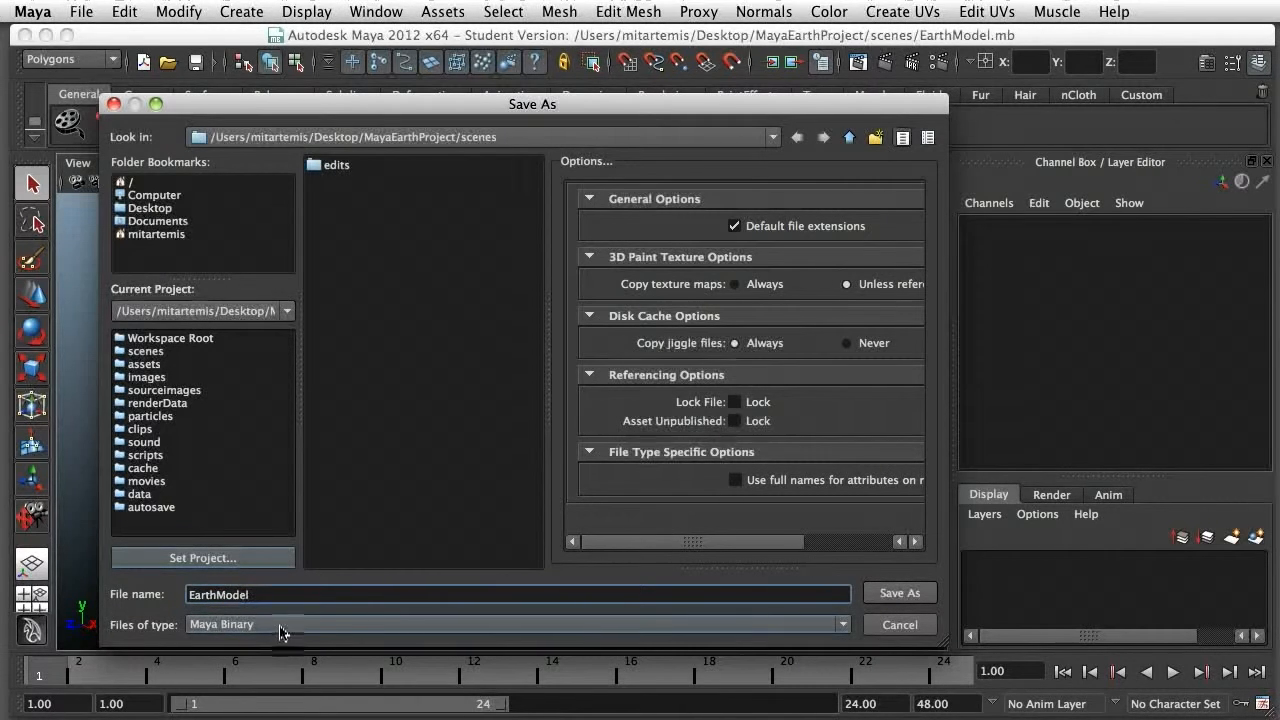
click(897, 593)
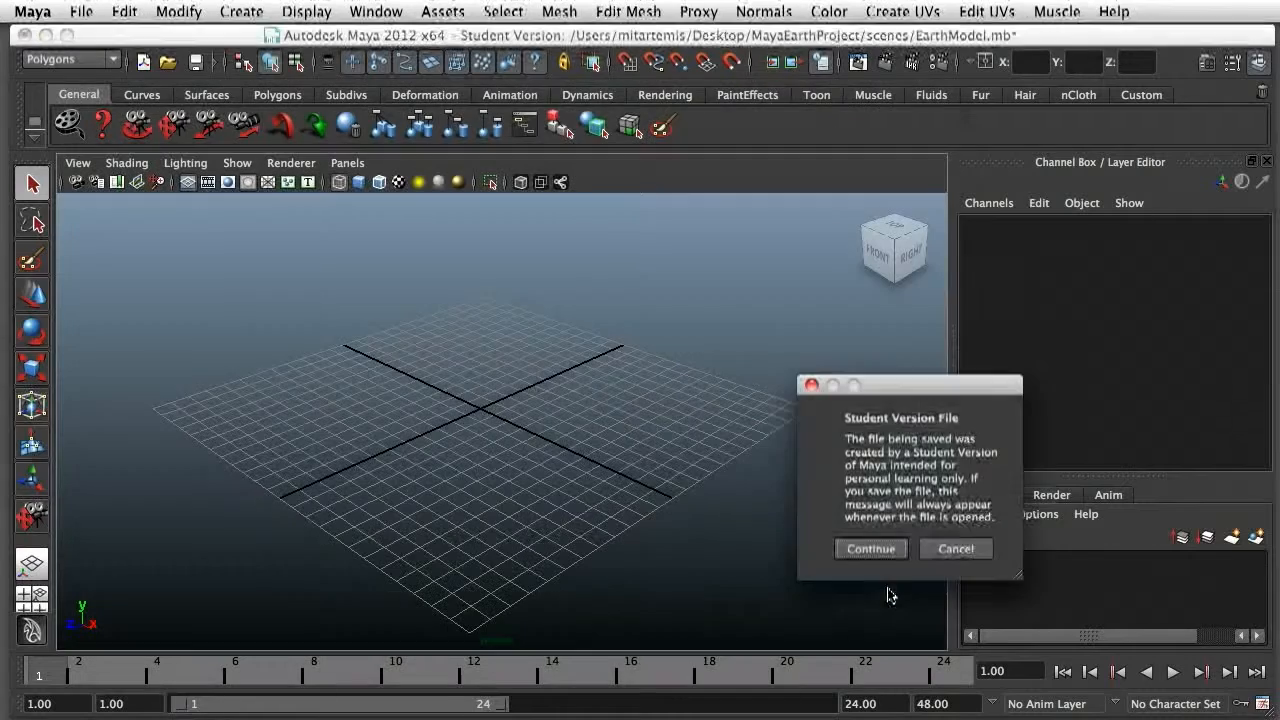
click(870, 549)
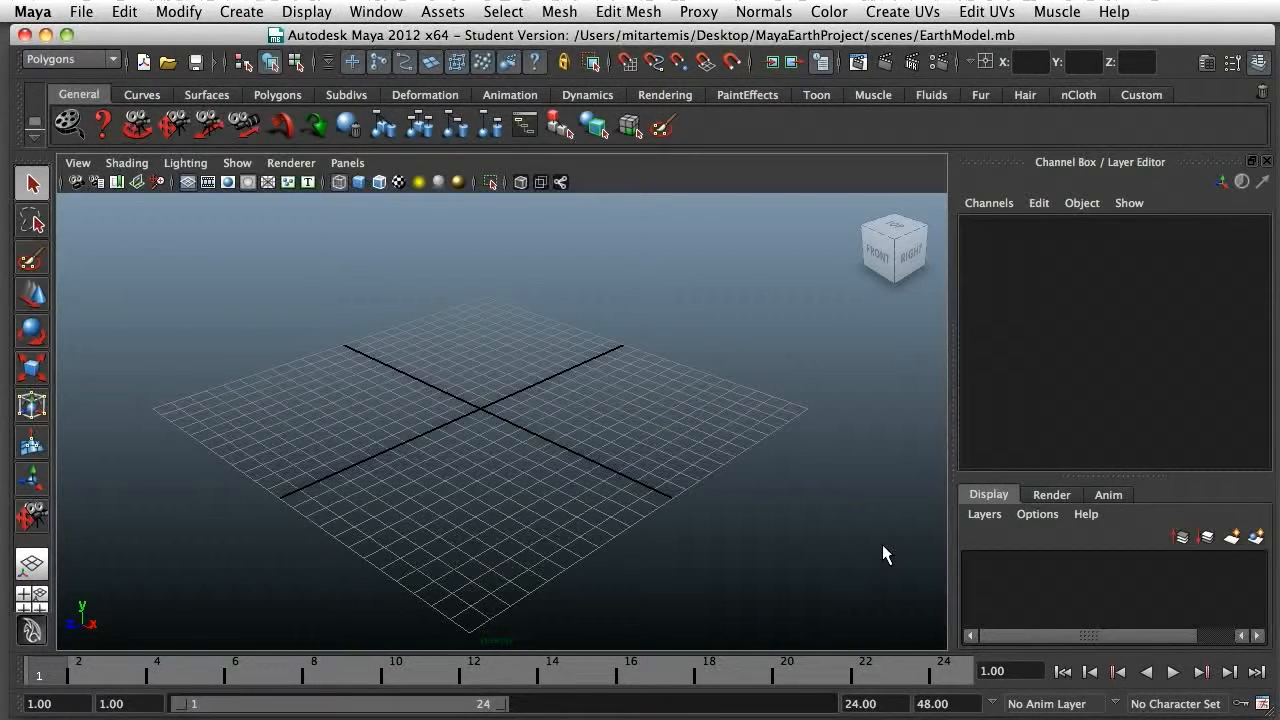
Switch to Finder and examine the MayaEarthProject folder on the Desktop, including its scenes folder
key(super+Tab)
click(320, 309)
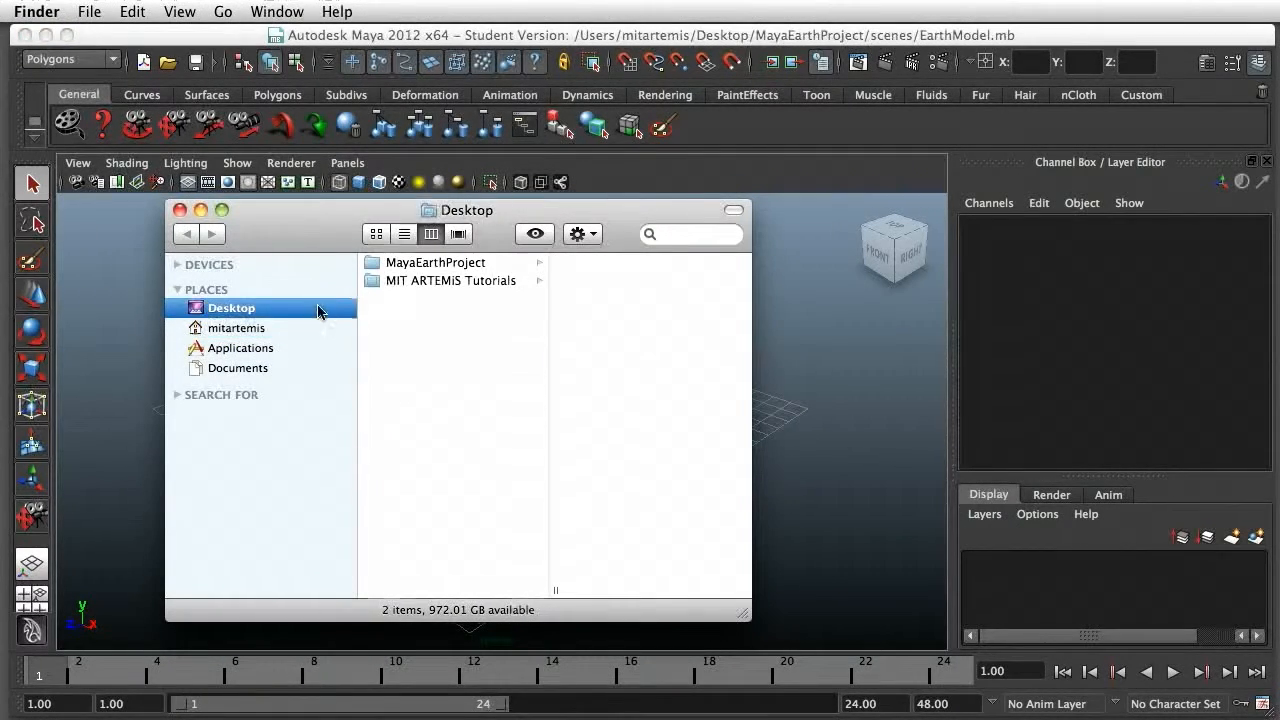
click(425, 264)
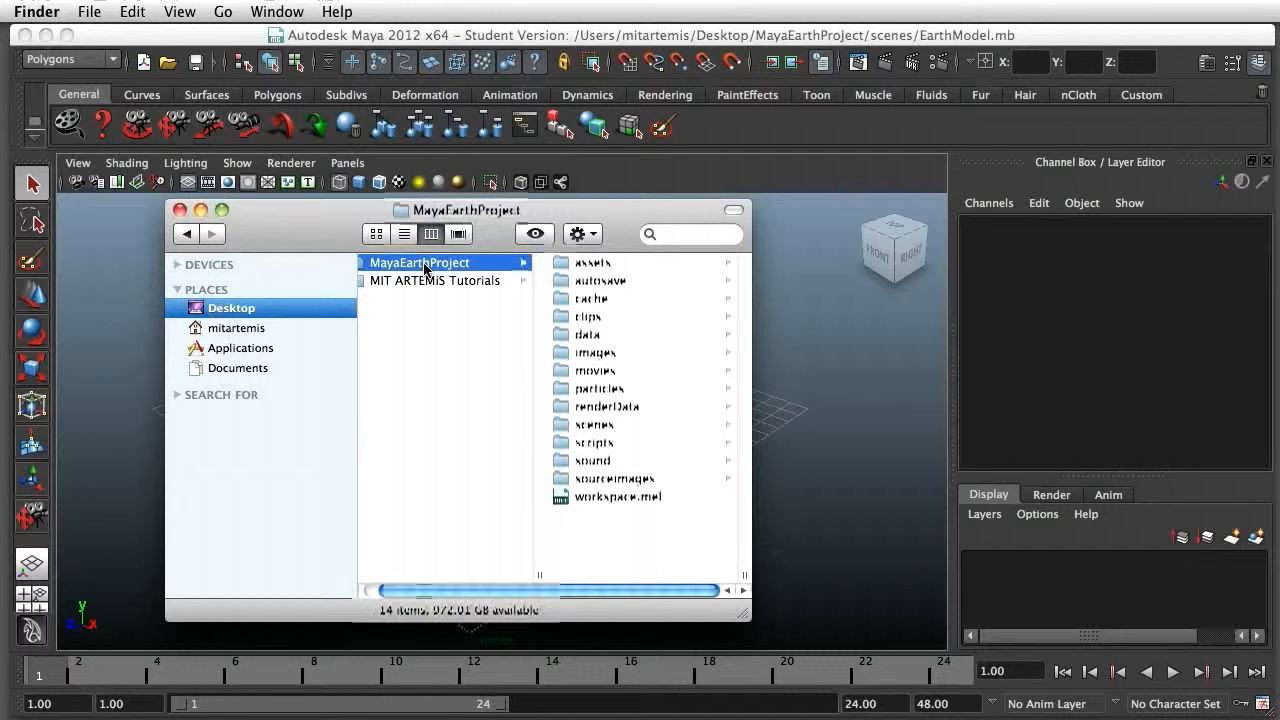
drag(750, 615, 786, 619)
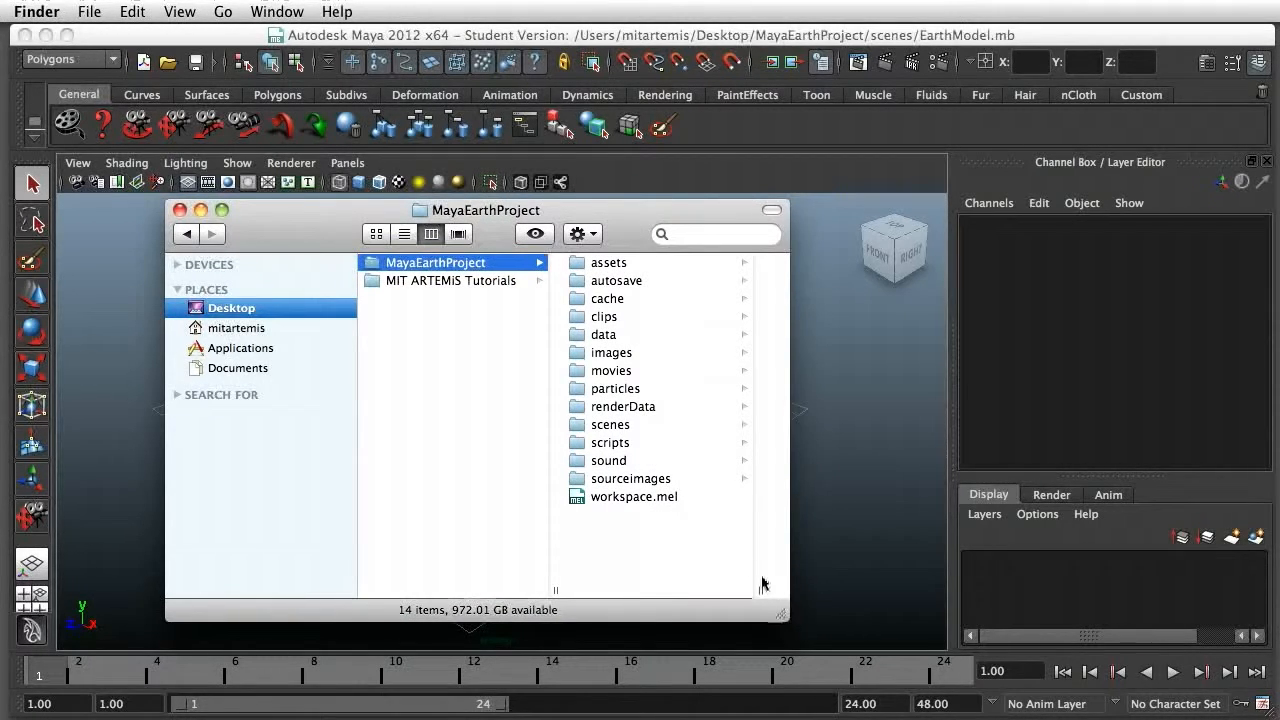
click(613, 424)
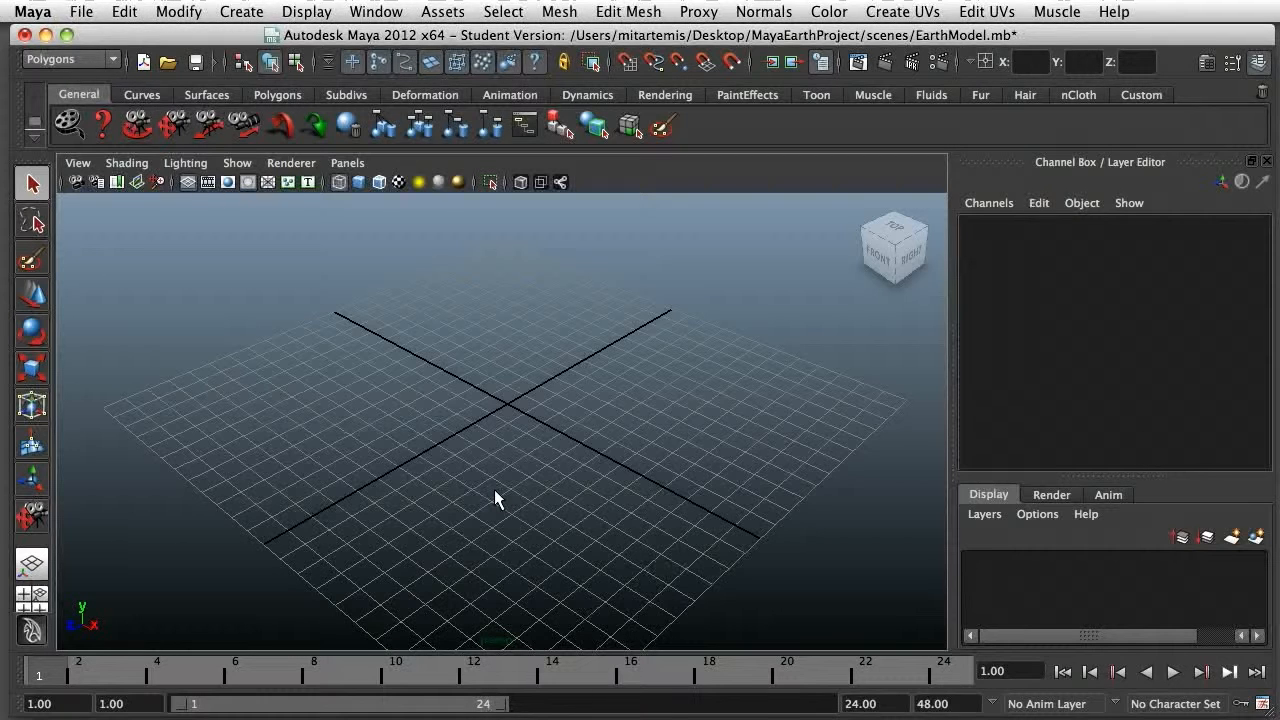
Create a large polygon sphere on the grid, centred at about X 3.05, Z 4.09
click(238, 12)
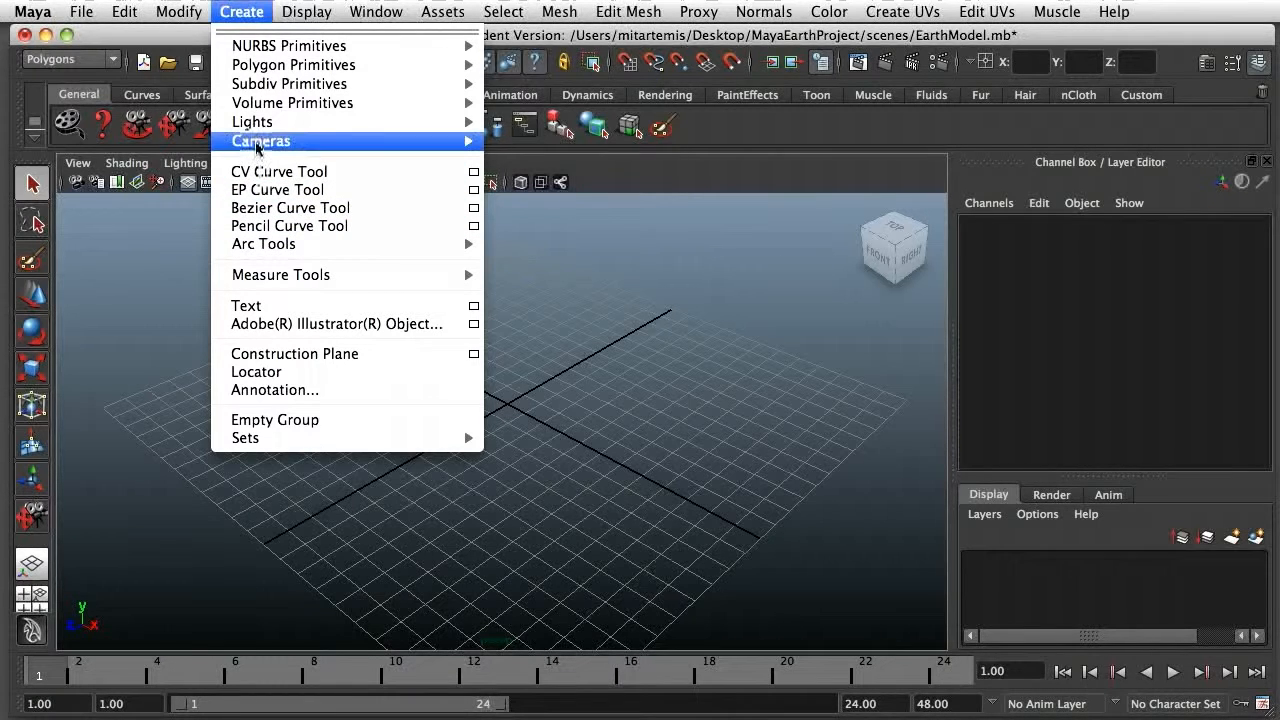
mouse_move(268, 85)
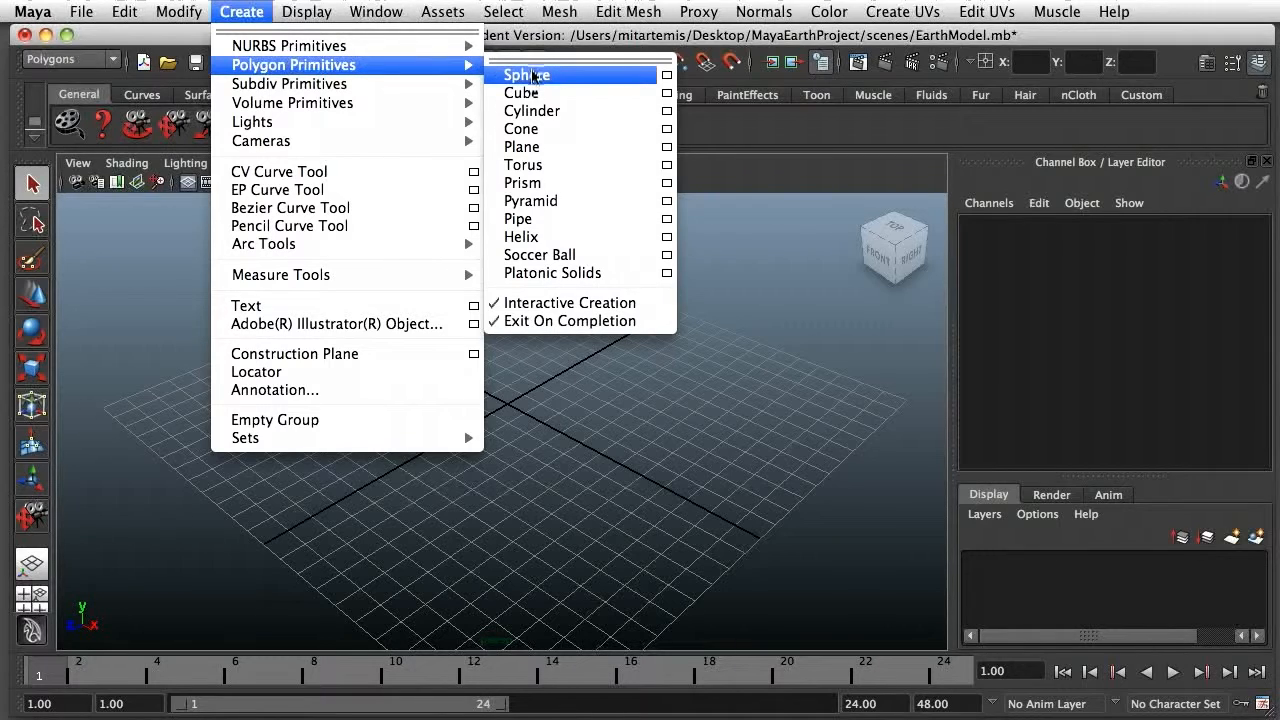
click(530, 76)
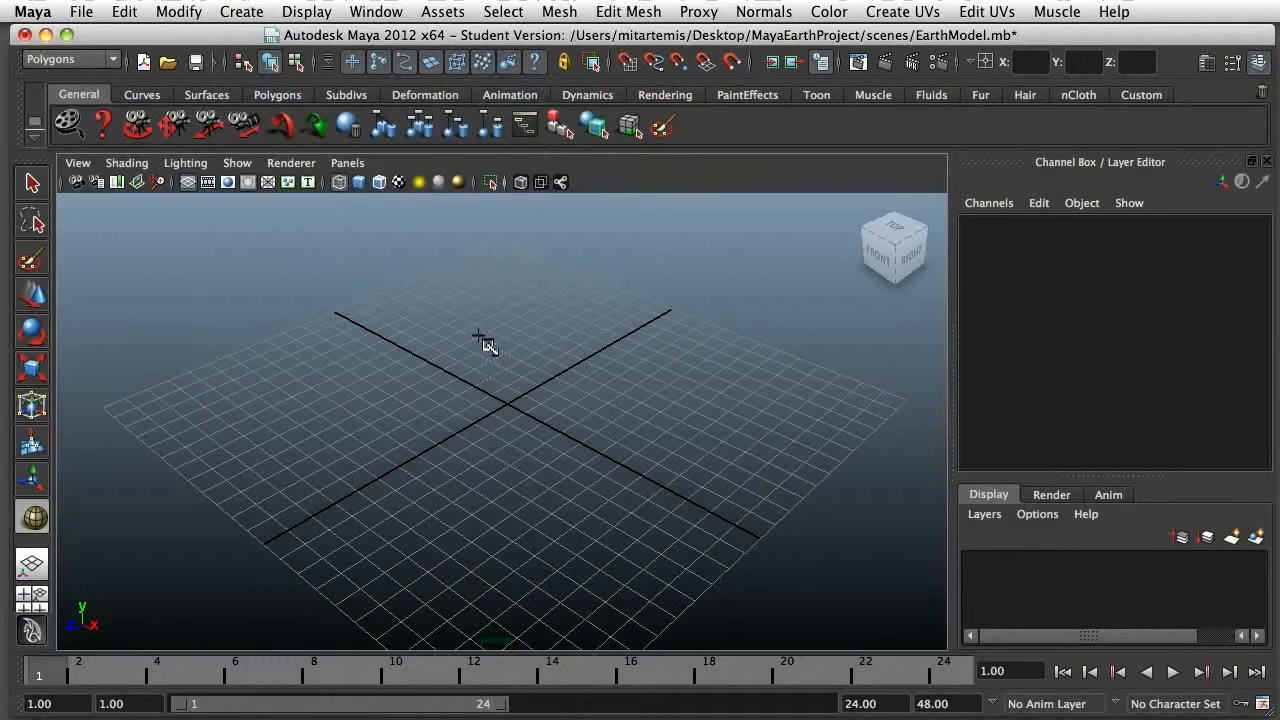
drag(500, 486, 520, 386)
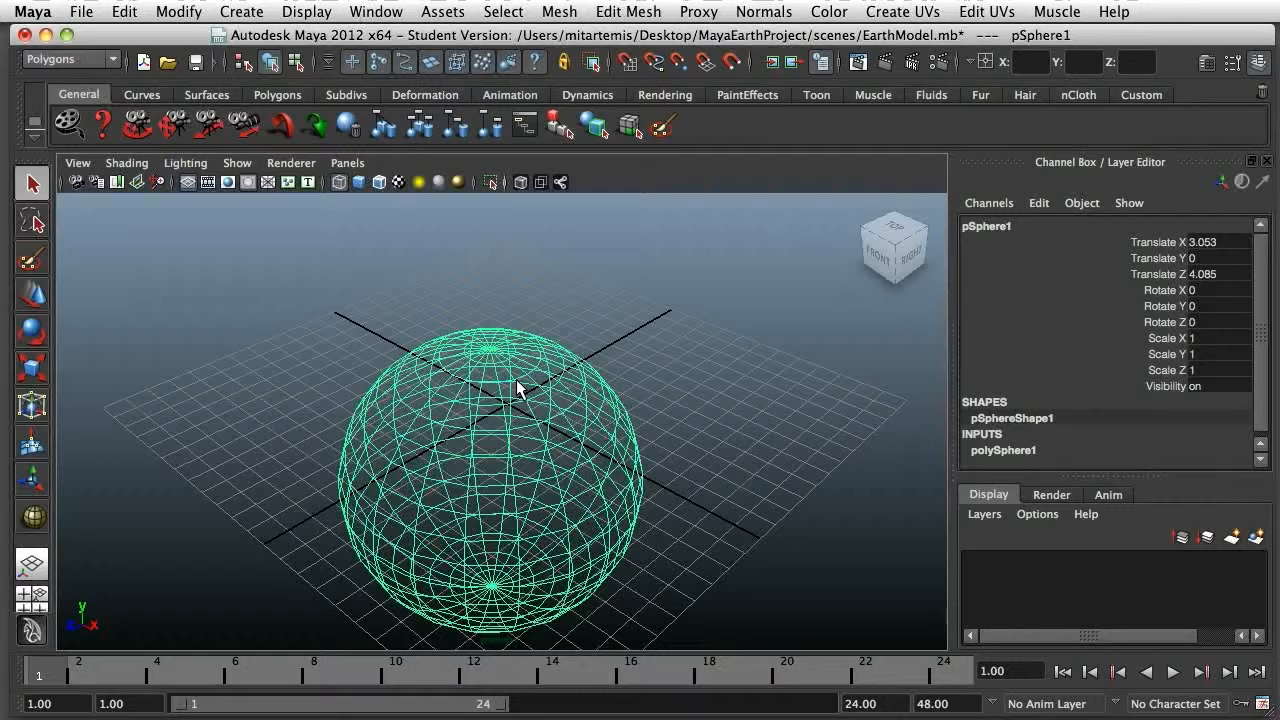
Examine the sphere from the front and top views, and try the camera tools by tumbling around it
click(876, 262)
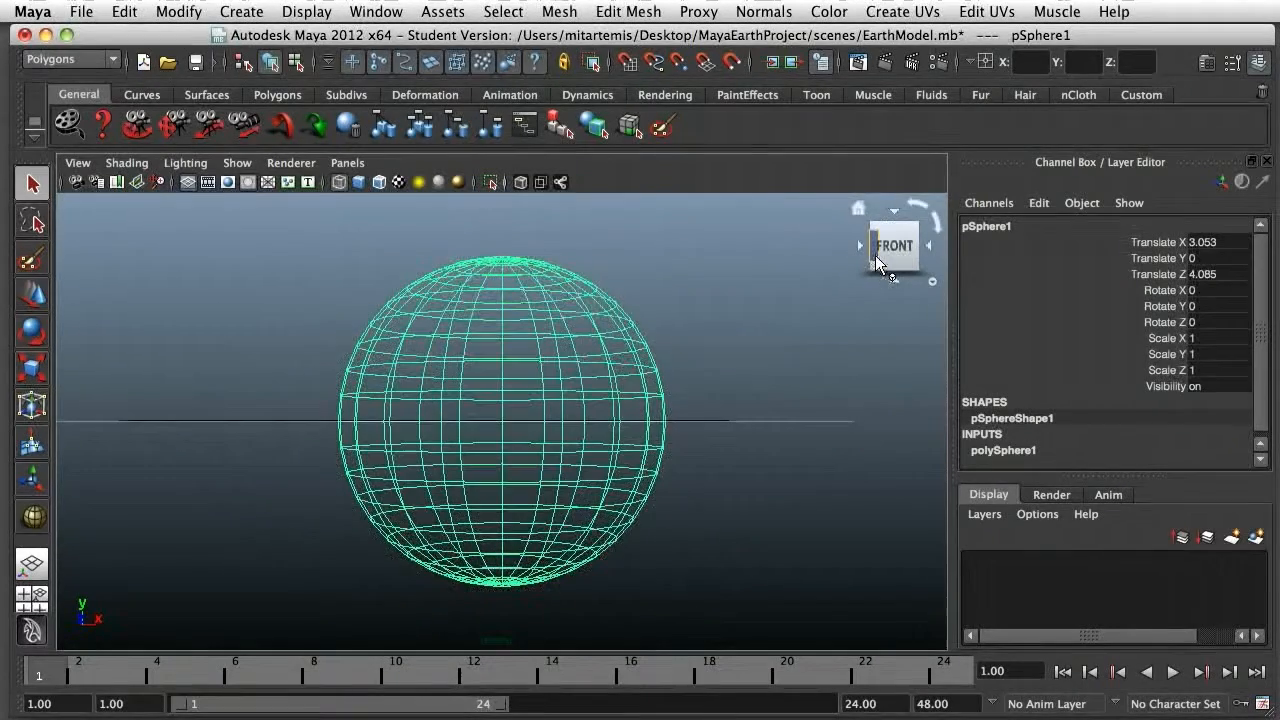
click(892, 213)
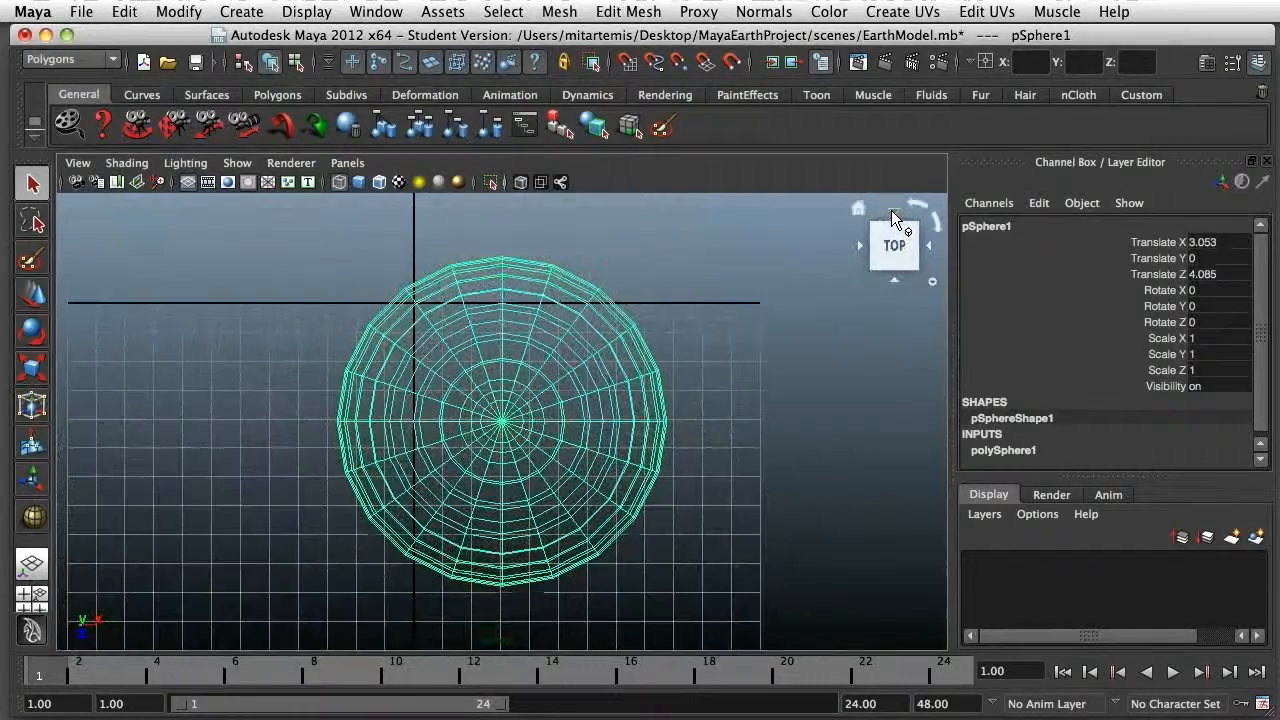
click(137, 128)
click(173, 128)
click(207, 128)
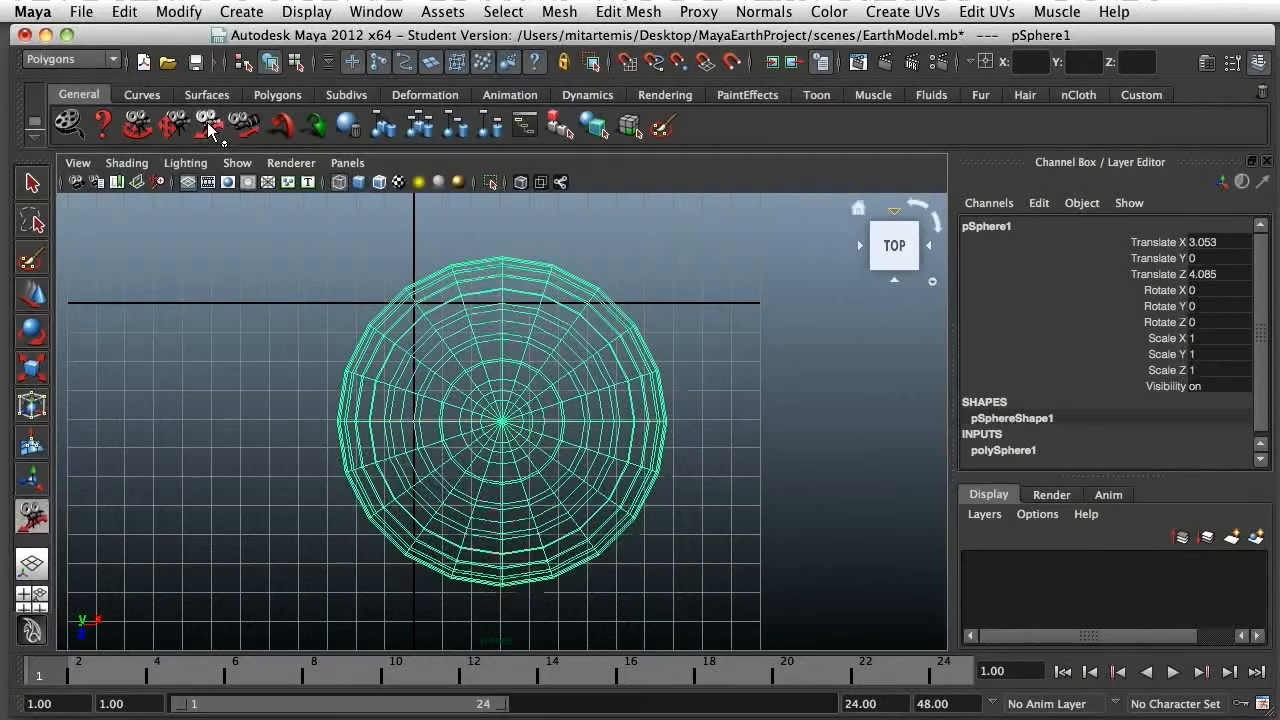
click(137, 128)
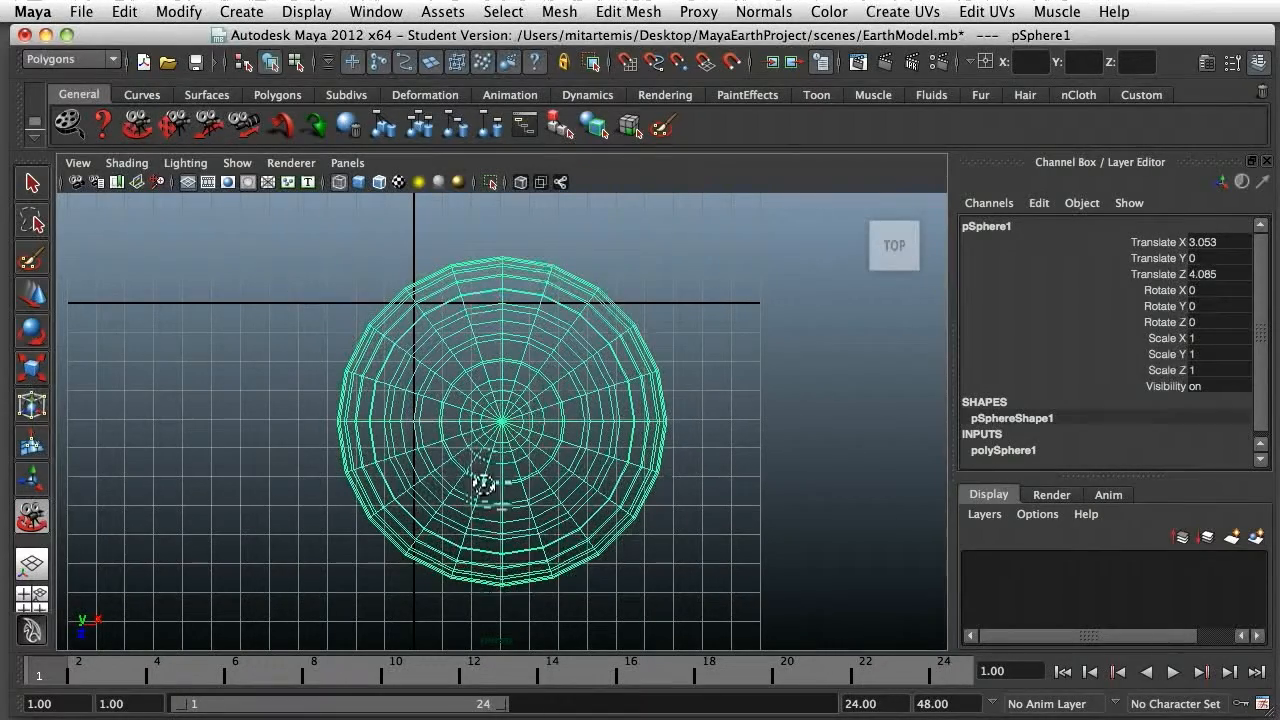
drag(477, 484, 477, 366)
drag(564, 402, 491, 443)
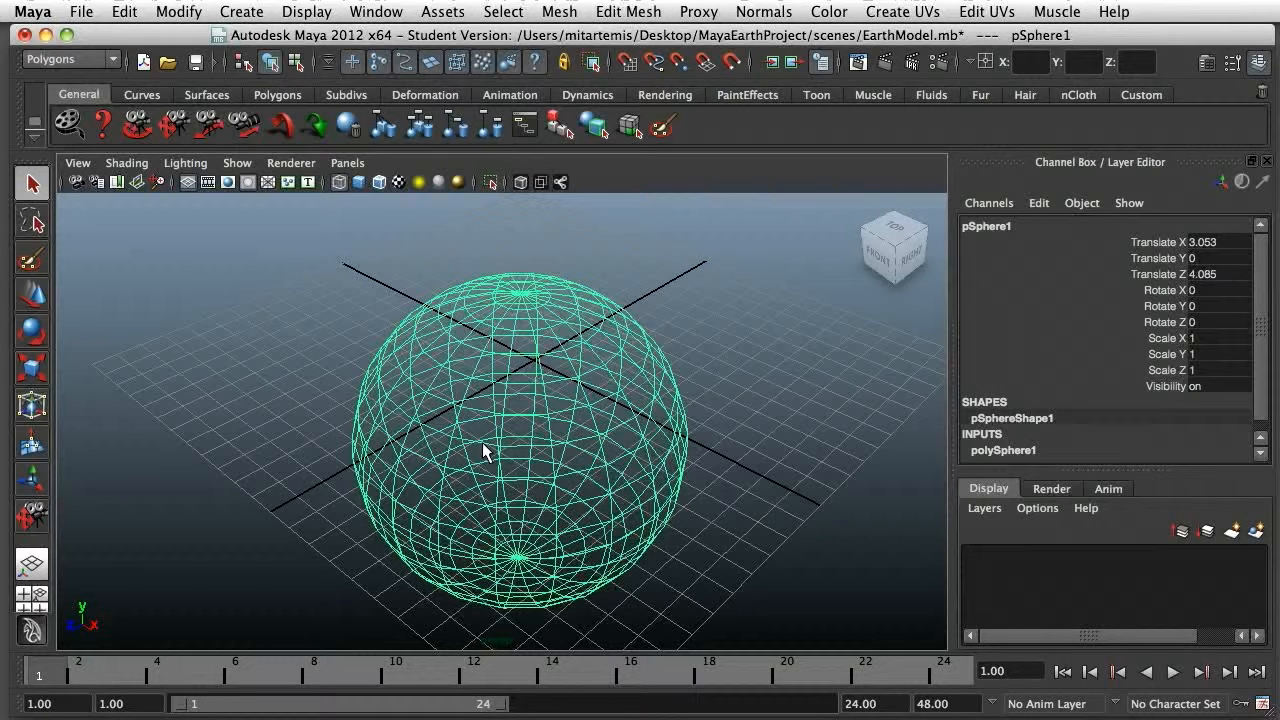
Move the sphere up and slightly across to about X 3.17, Y 1.26, Z 3.87
click(33, 298)
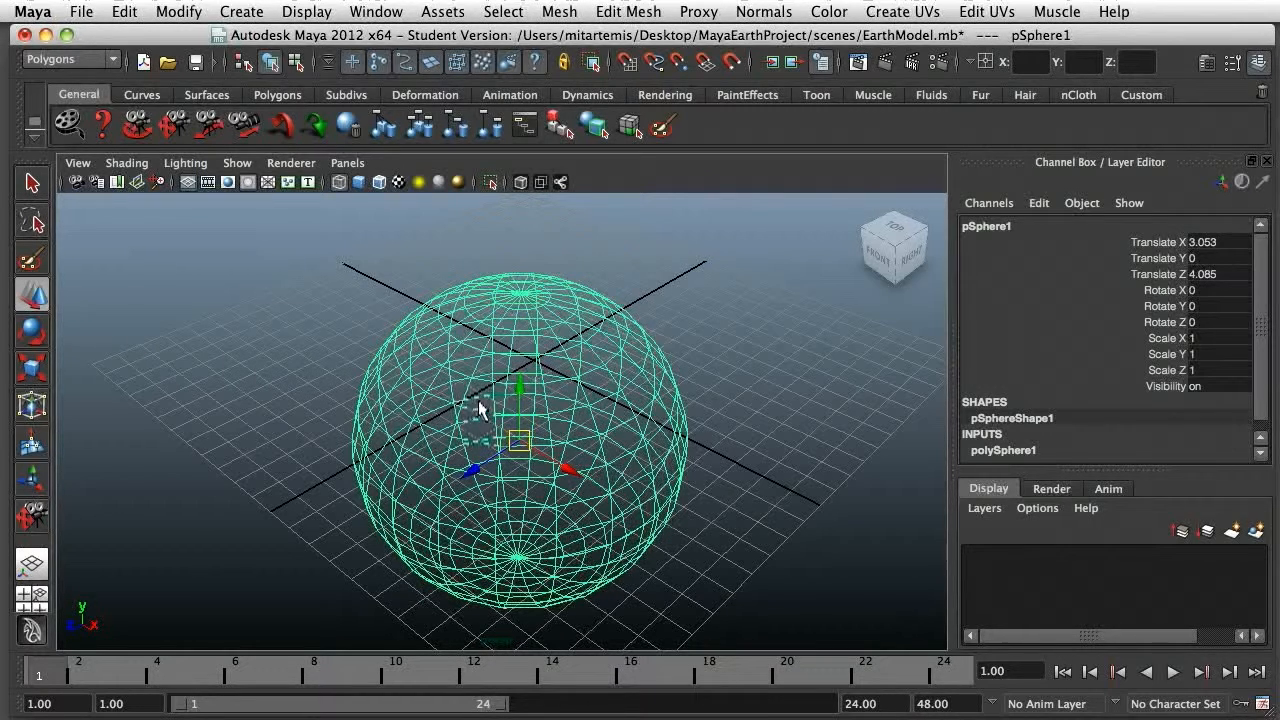
drag(518, 406, 523, 357)
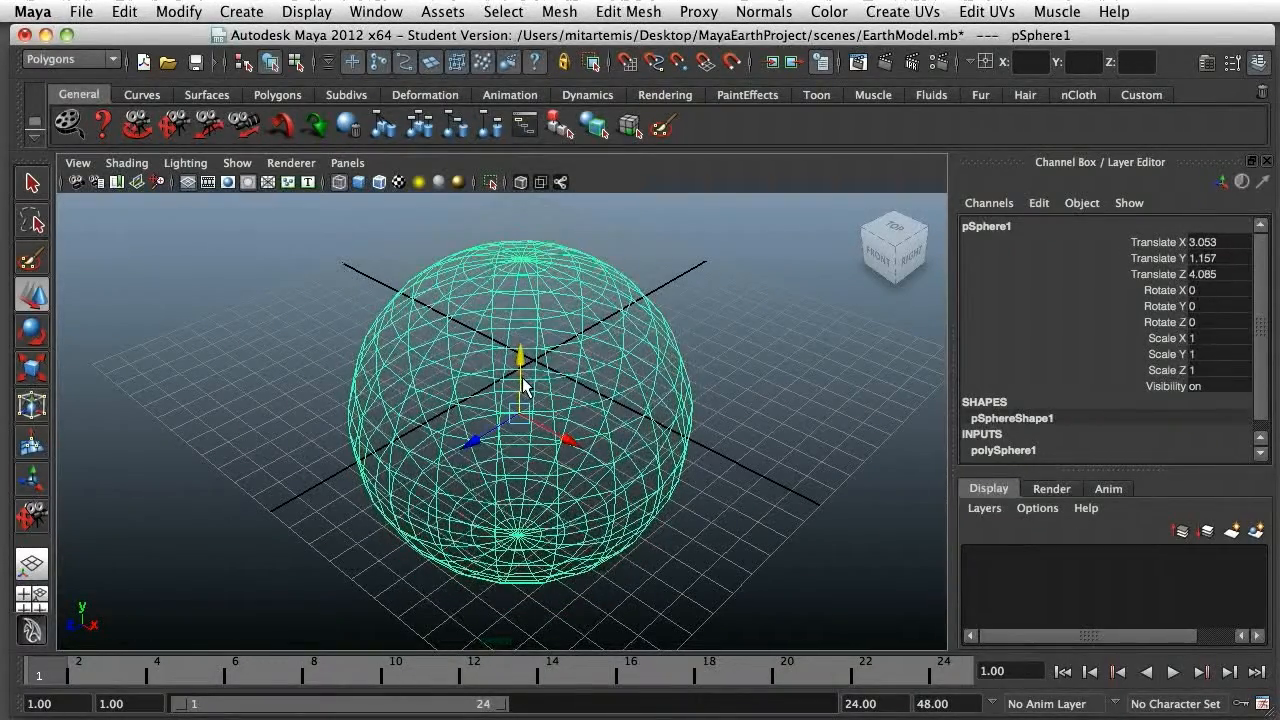
mouse_move(517, 420)
mouse_down()
mouse_move(520, 437)
mouse_move(535, 382)
mouse_move(509, 437)
mouse_move(517, 392)
mouse_move(524, 416)
mouse_up()
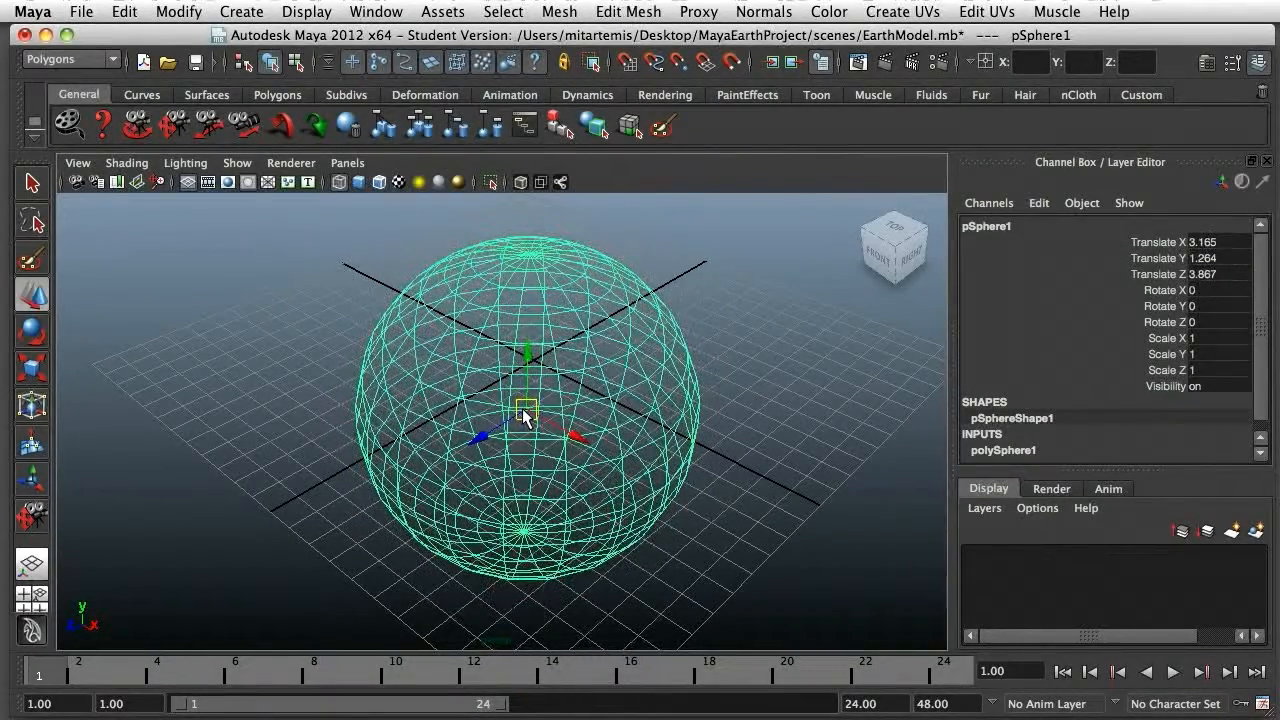
Display the sphere's rotate, scale and move manipulators in turn, finishing on the scale manipulator
click(33, 333)
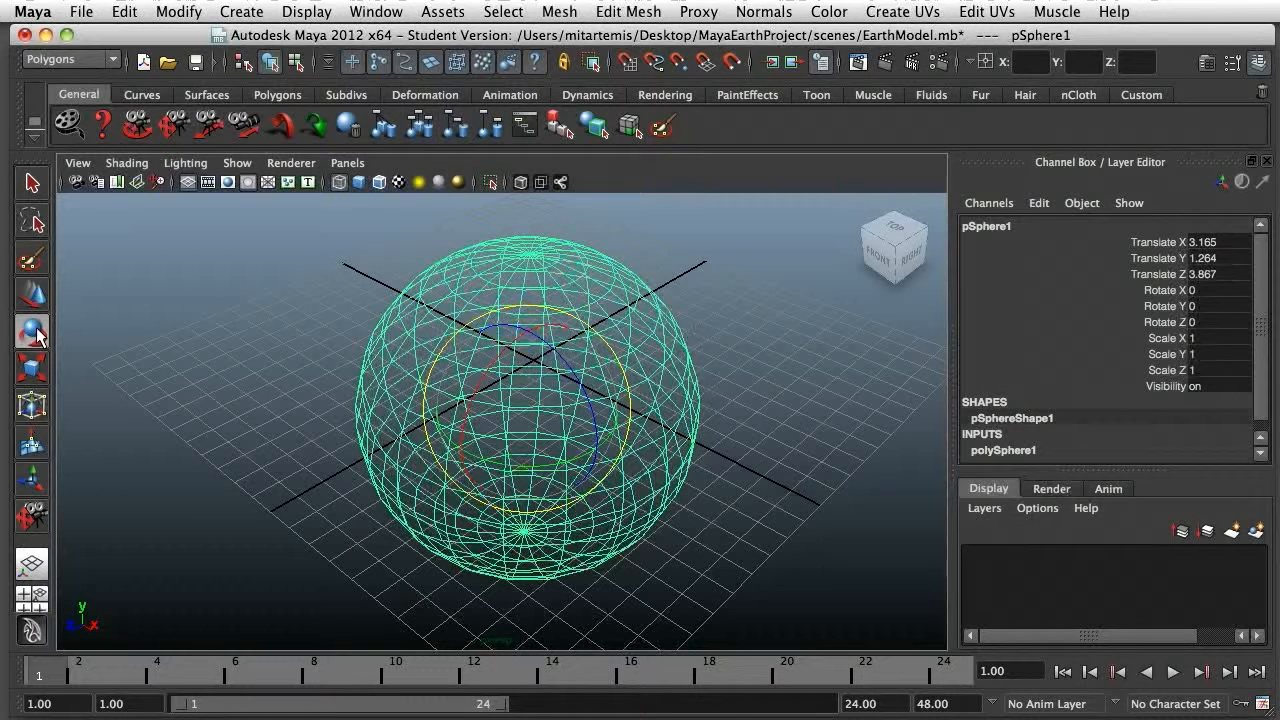
click(36, 369)
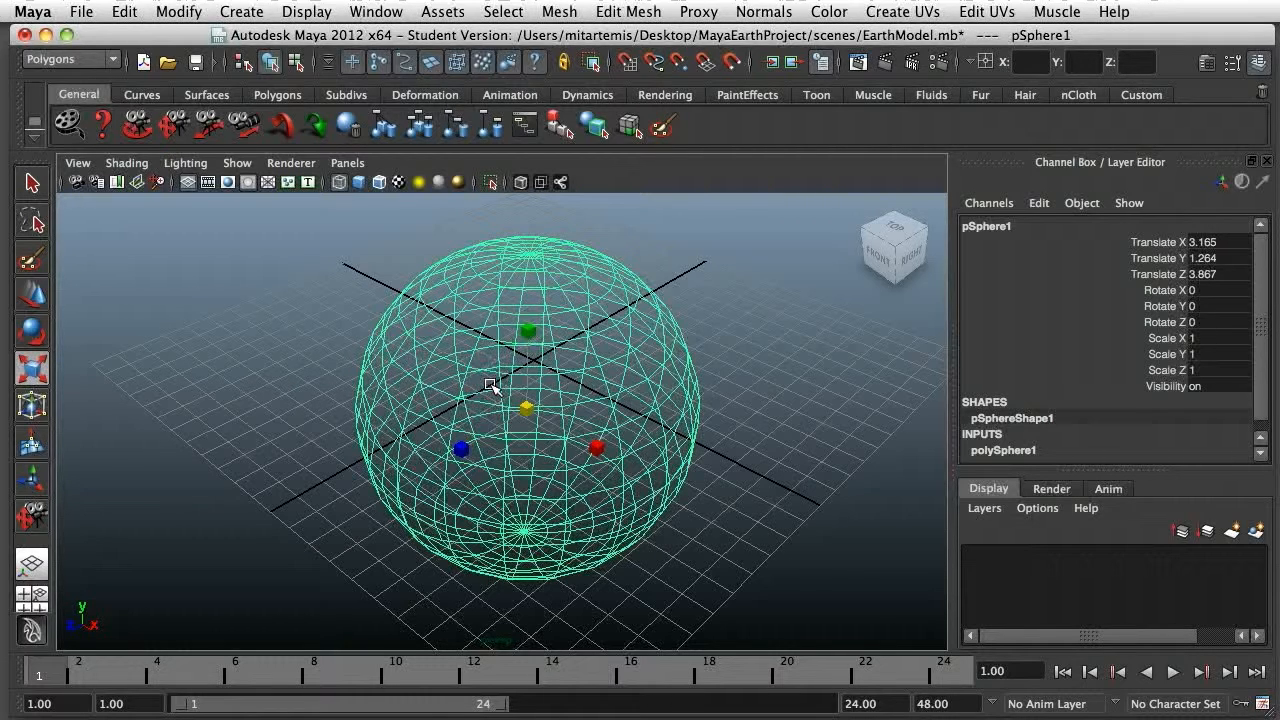
key(w)
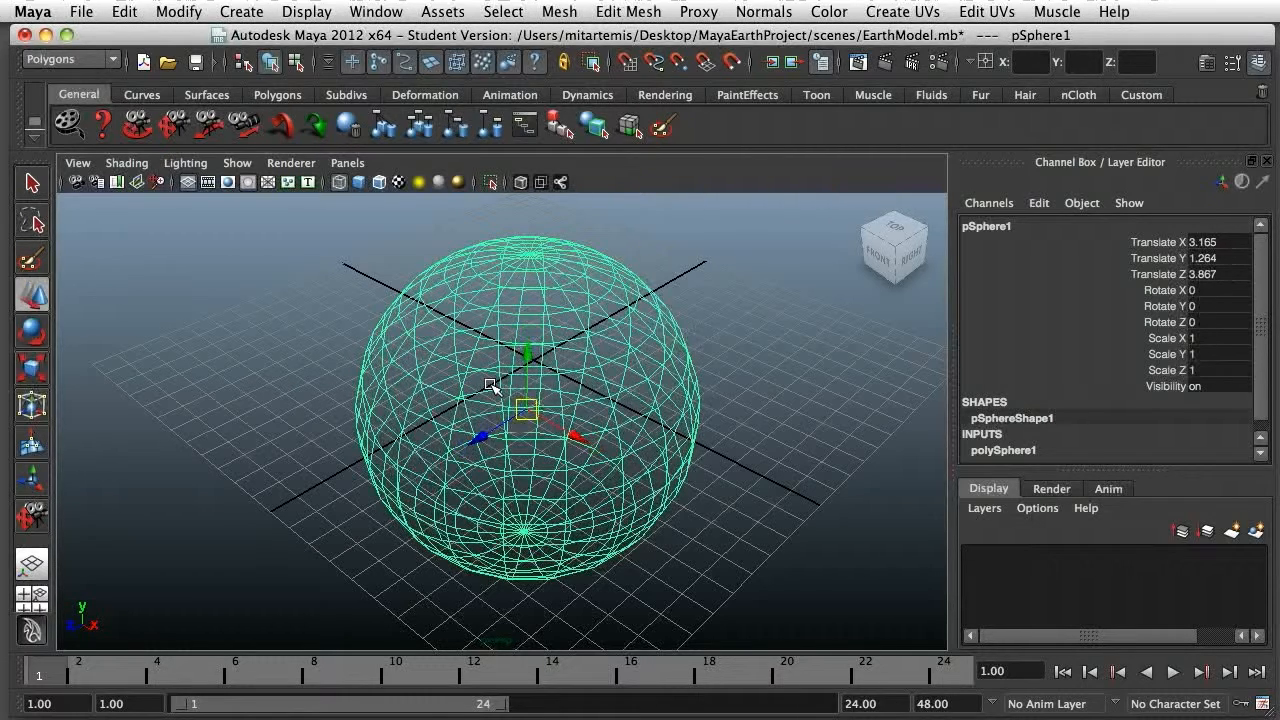
key(e)
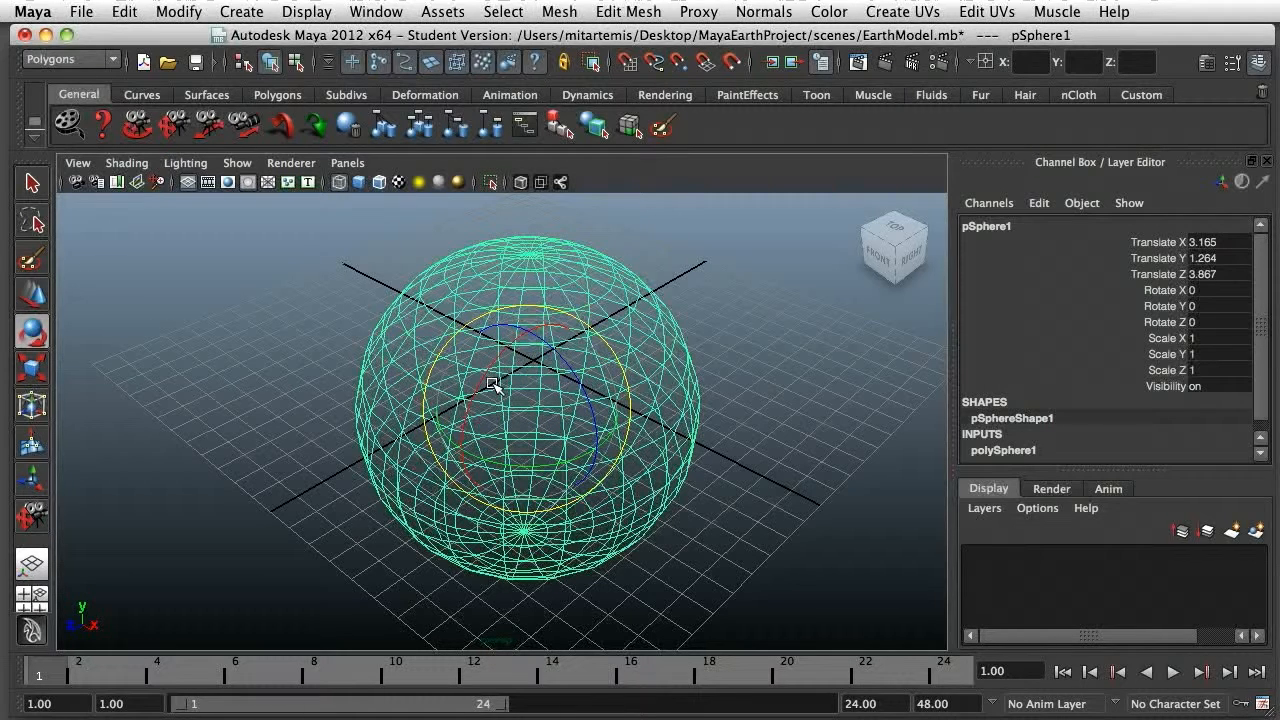
key(r)
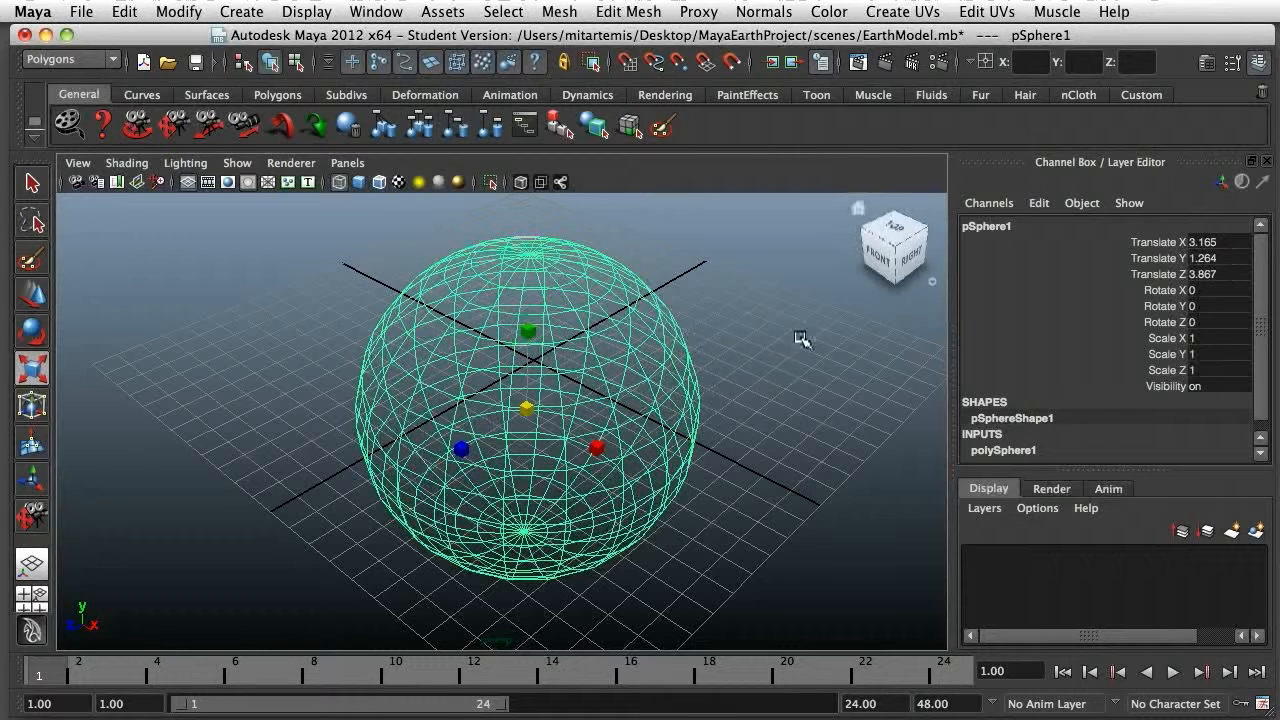
Centre the sphere at the origin by setting its Translate X, Y and Z to 0
click(1222, 241)
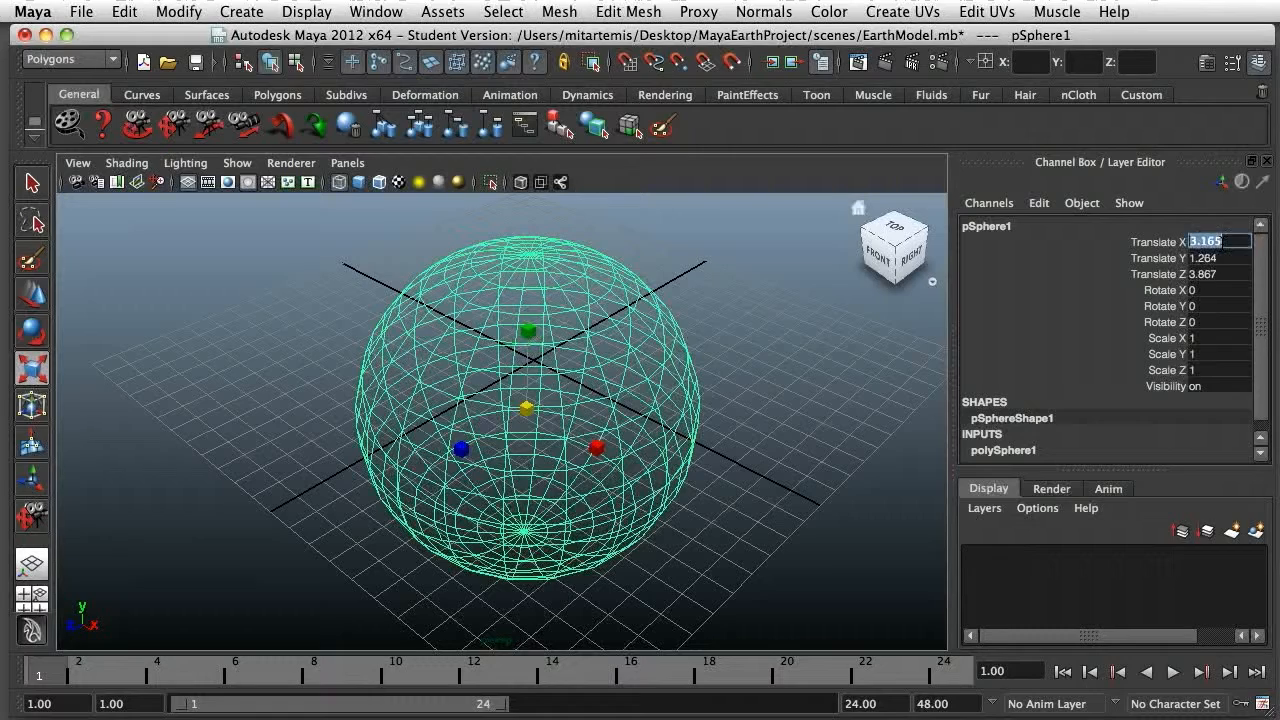
text(0)
key(Tab)
text(0)
key(Tab)
text(0)
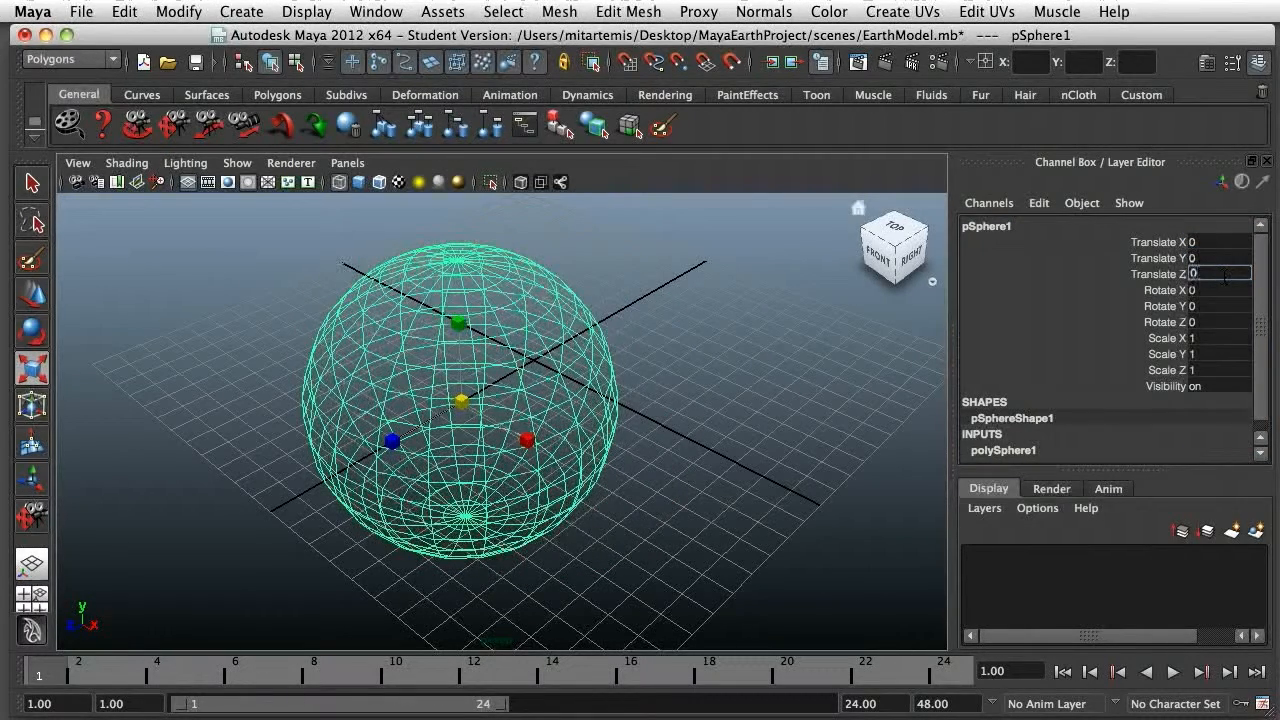
key(Return)
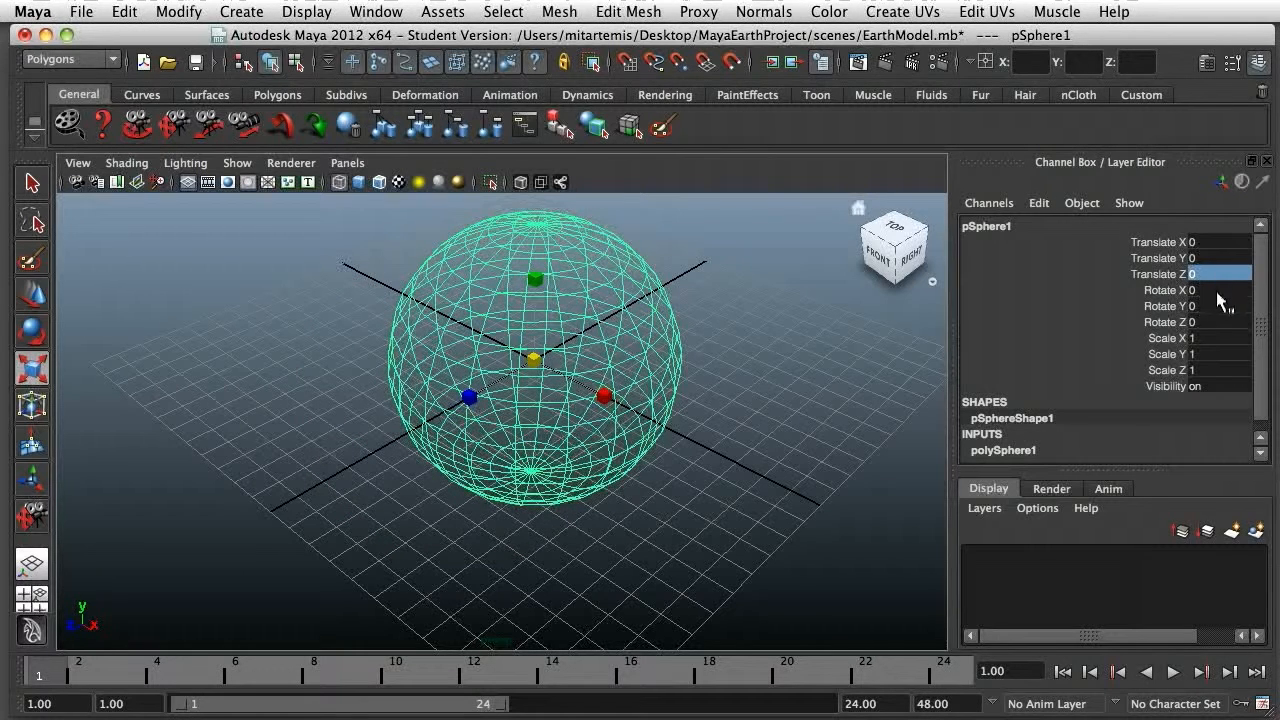
Rename the sphere's shape node as Earth
double_click(1085, 416)
text(Earth)
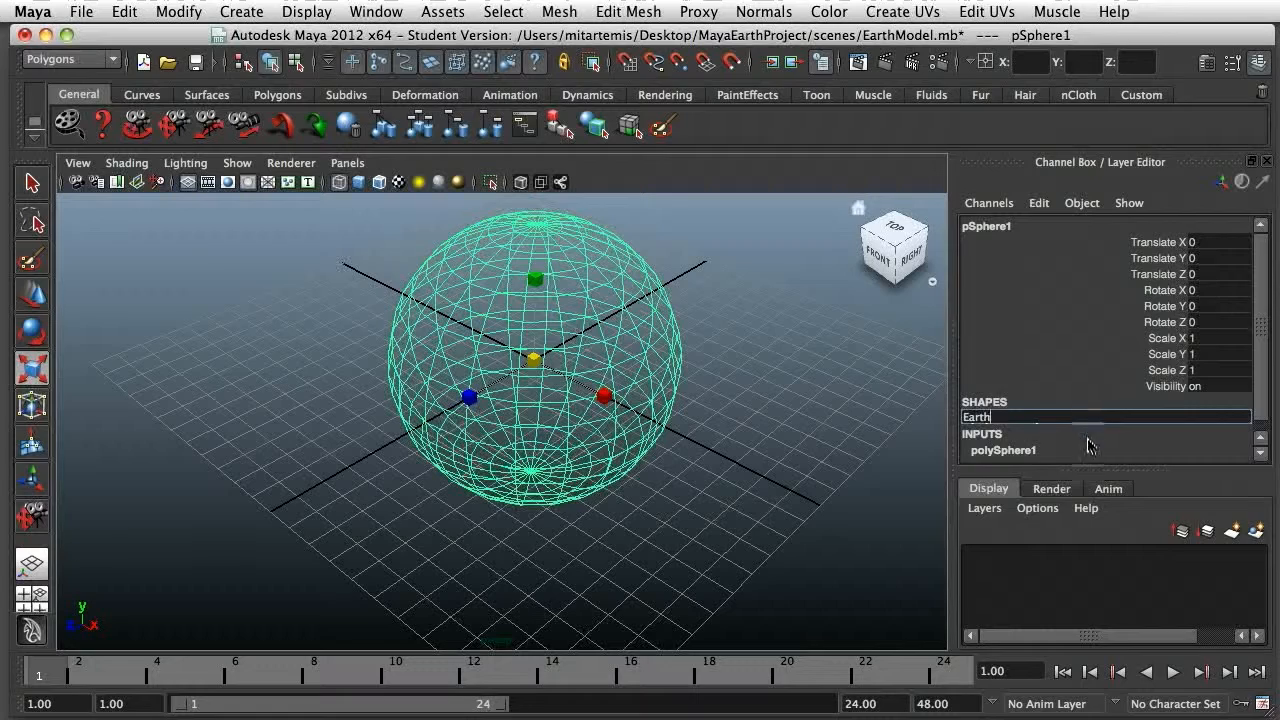
key(Return)
Set the sphere's radius to 3 and both its axis and height subdivisions to 36
scroll(1258, 373, down, 3)
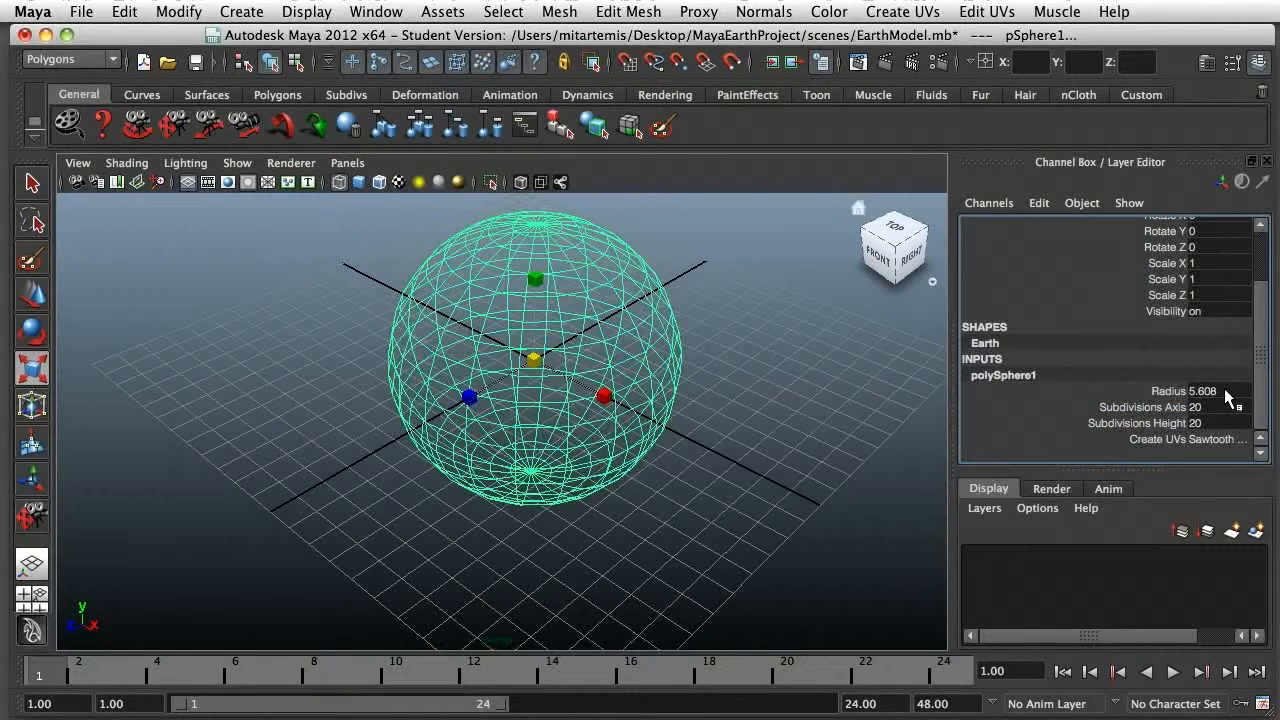
double_click(1222, 390)
text(3)
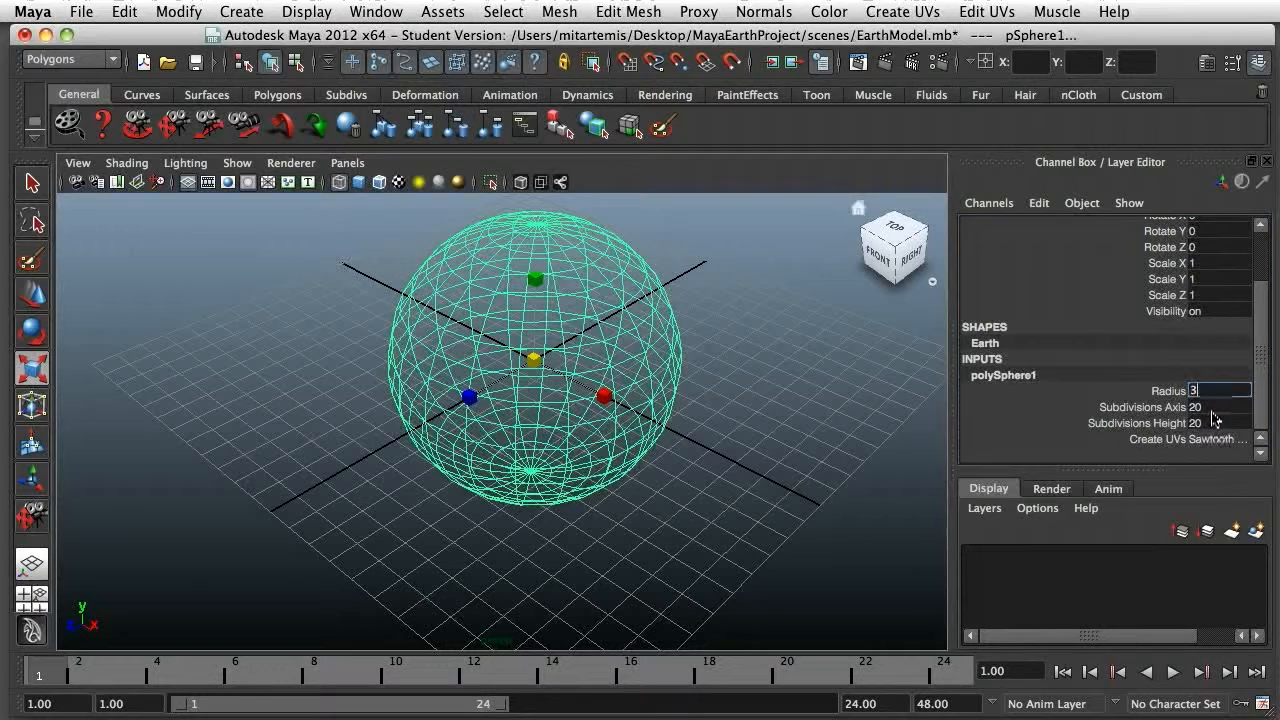
click(1210, 408)
text(36)
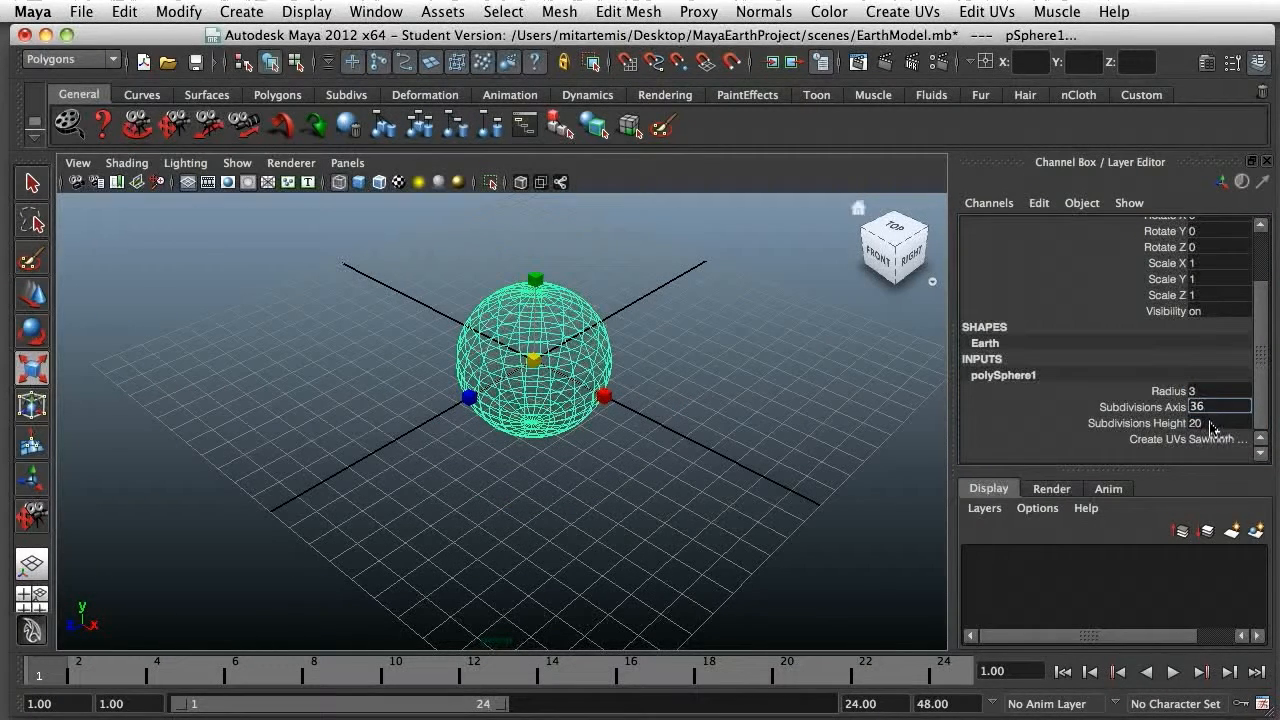
click(1212, 424)
text(3)
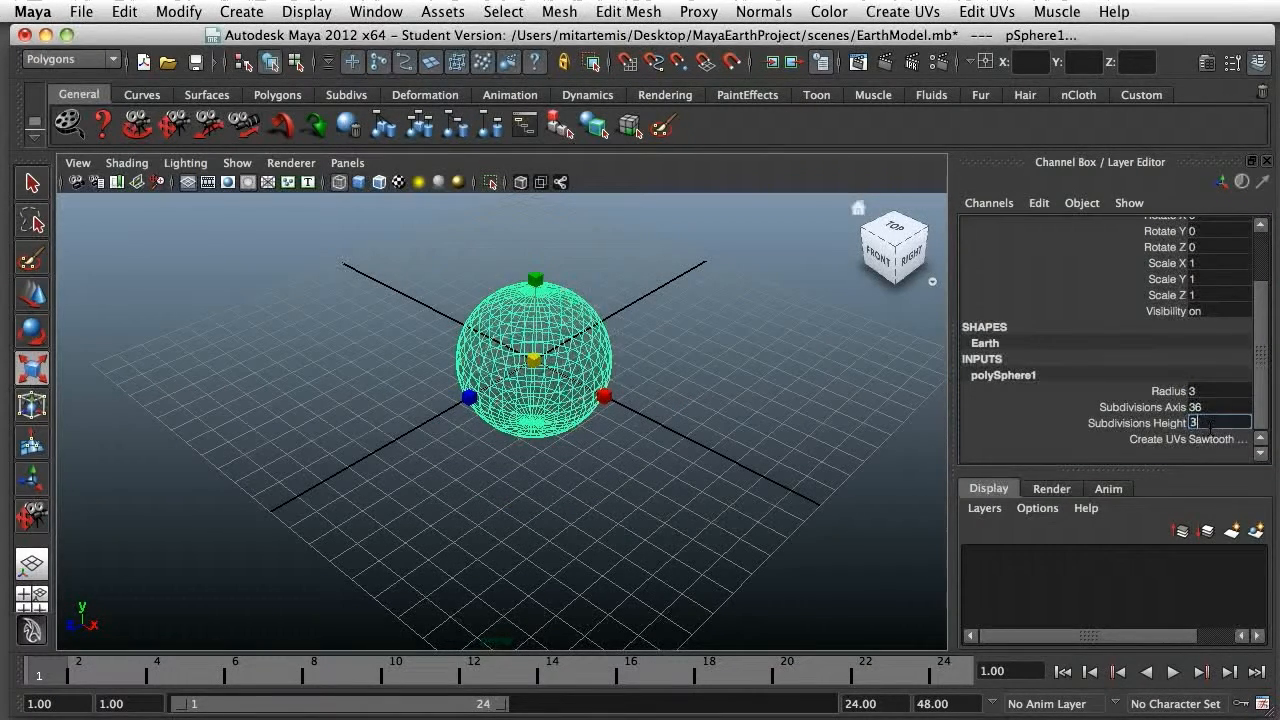
text(6)
key(Return)
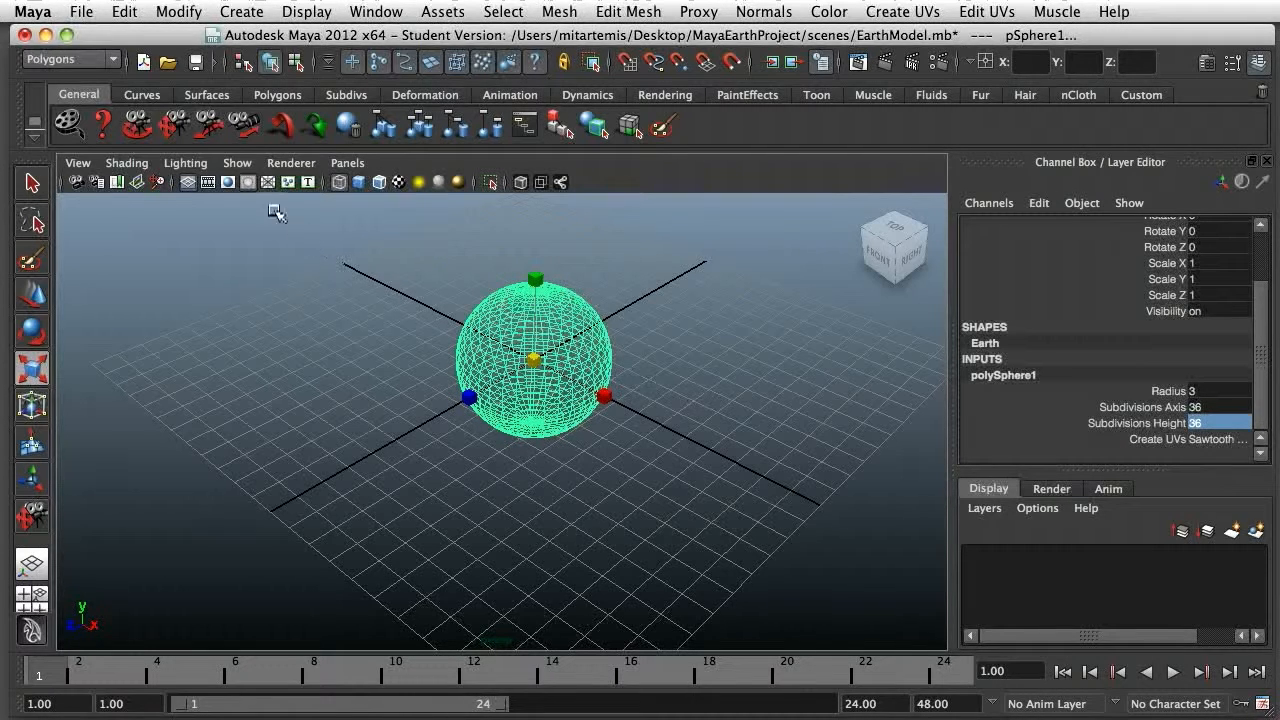
Track and dolly the perspective camera until the sphere is centred and fills most of the view
click(170, 127)
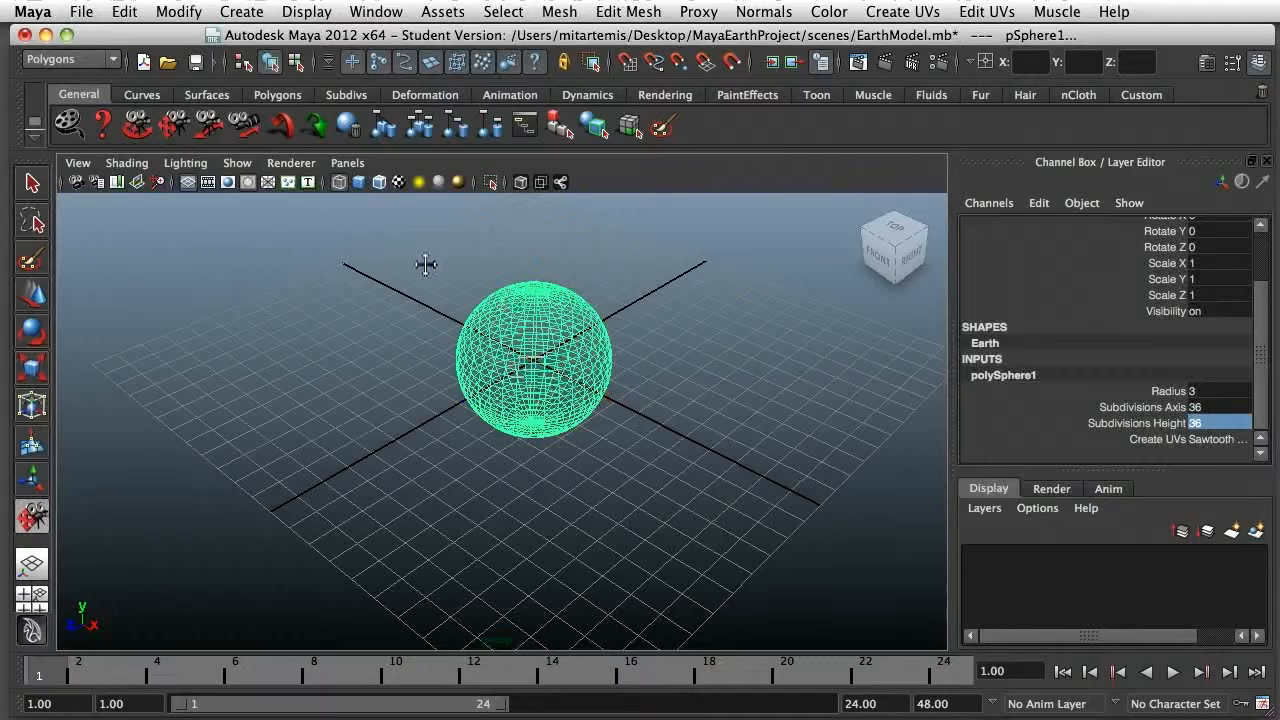
alt+drag(528, 336, 563, 419)
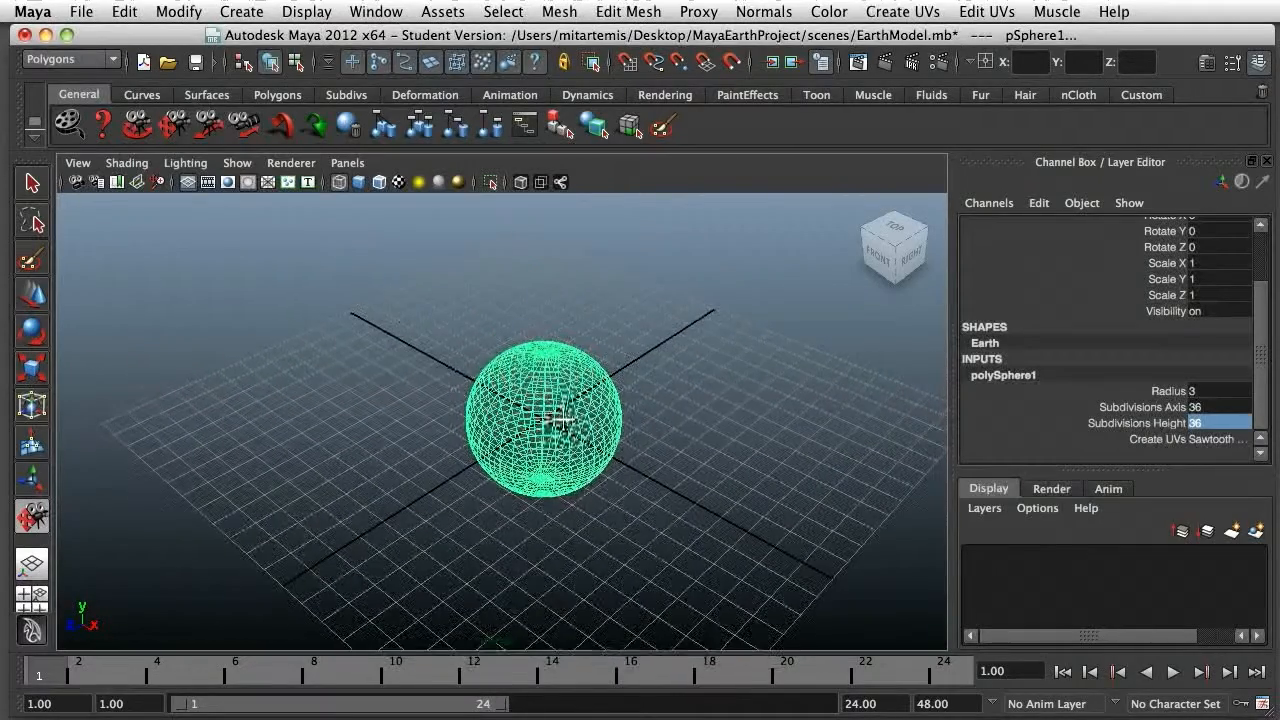
click(207, 125)
drag(540, 372, 611, 574)
alt+right_drag(584, 328, 586, 534)
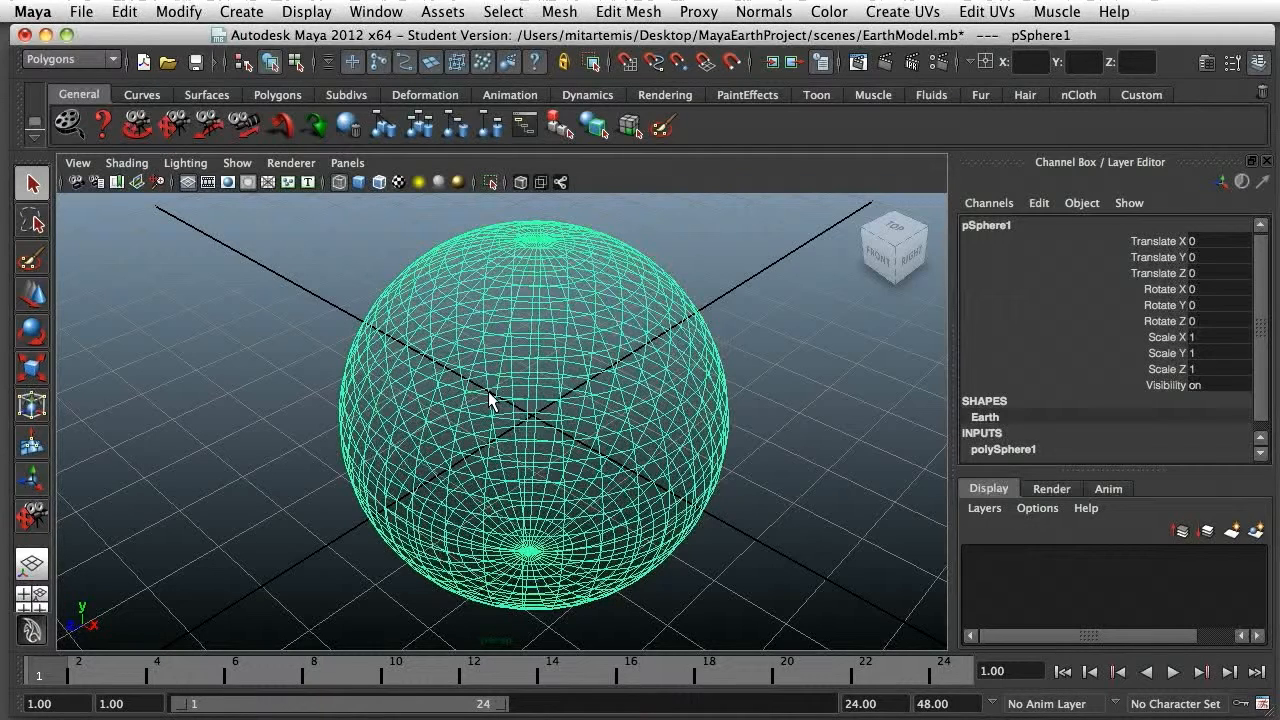
Open the Hypershade and create a new Lambert material
click(376, 12)
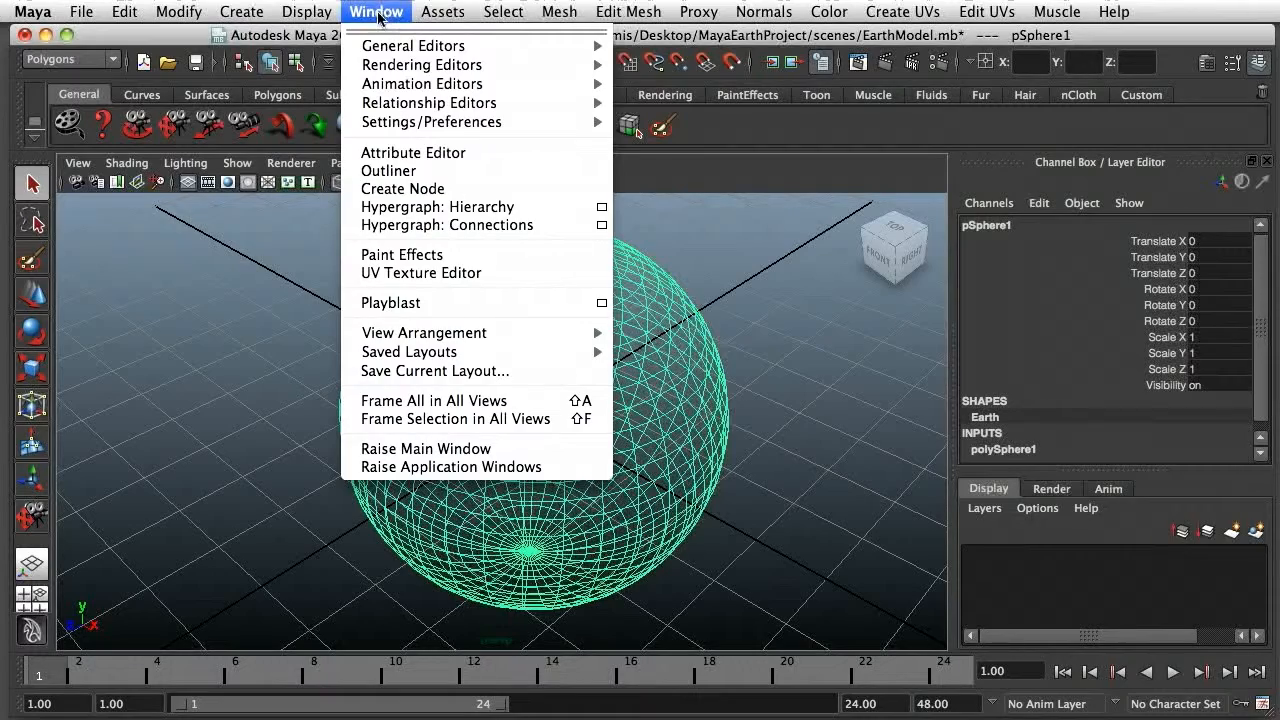
mouse_move(390, 69)
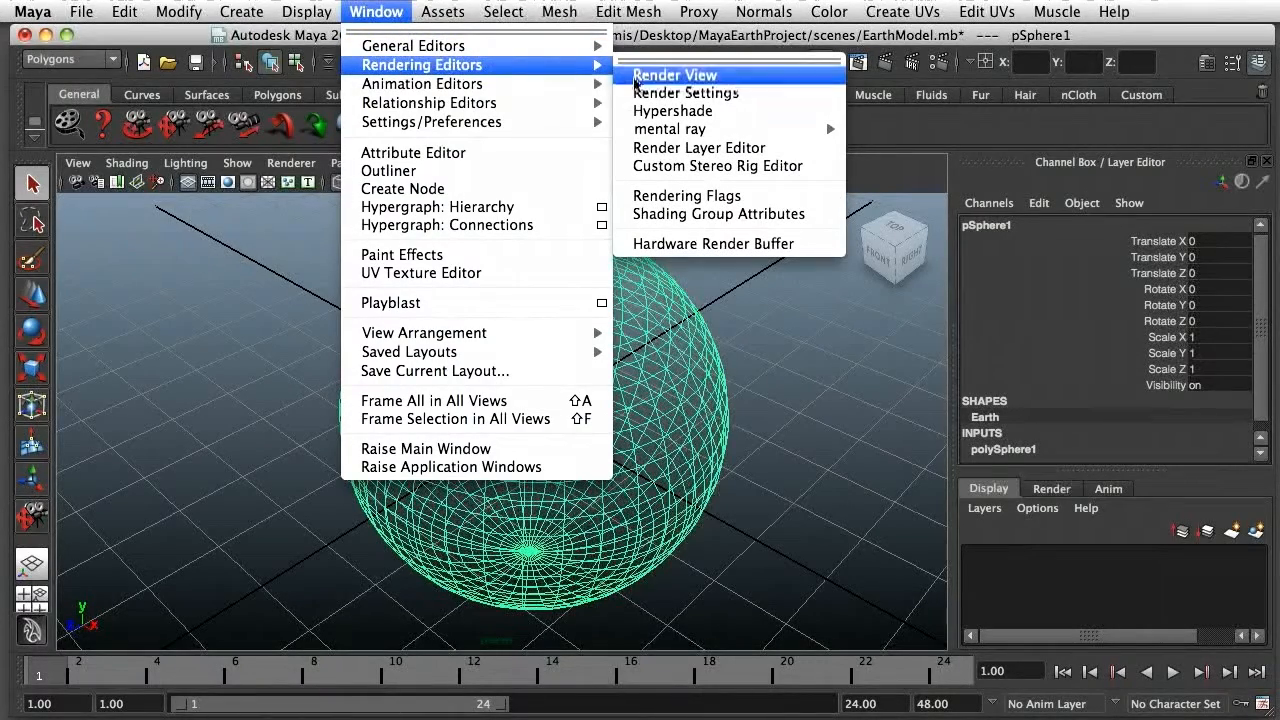
click(668, 112)
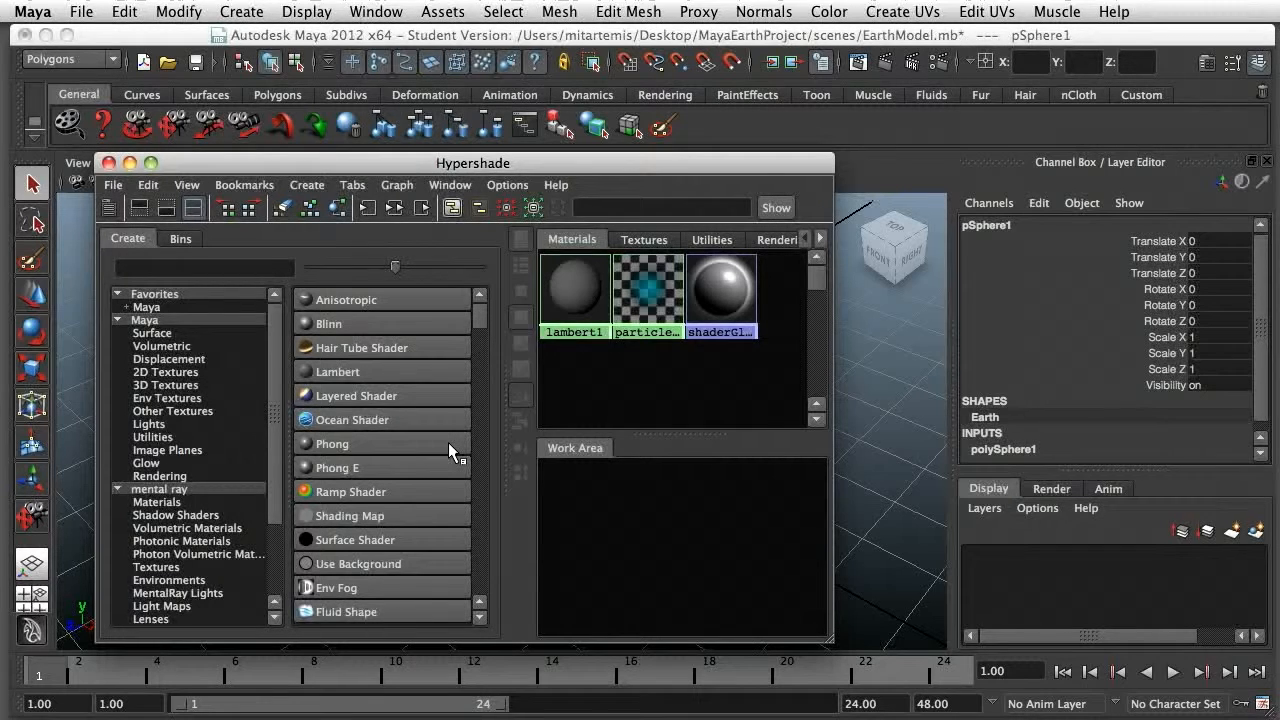
click(404, 371)
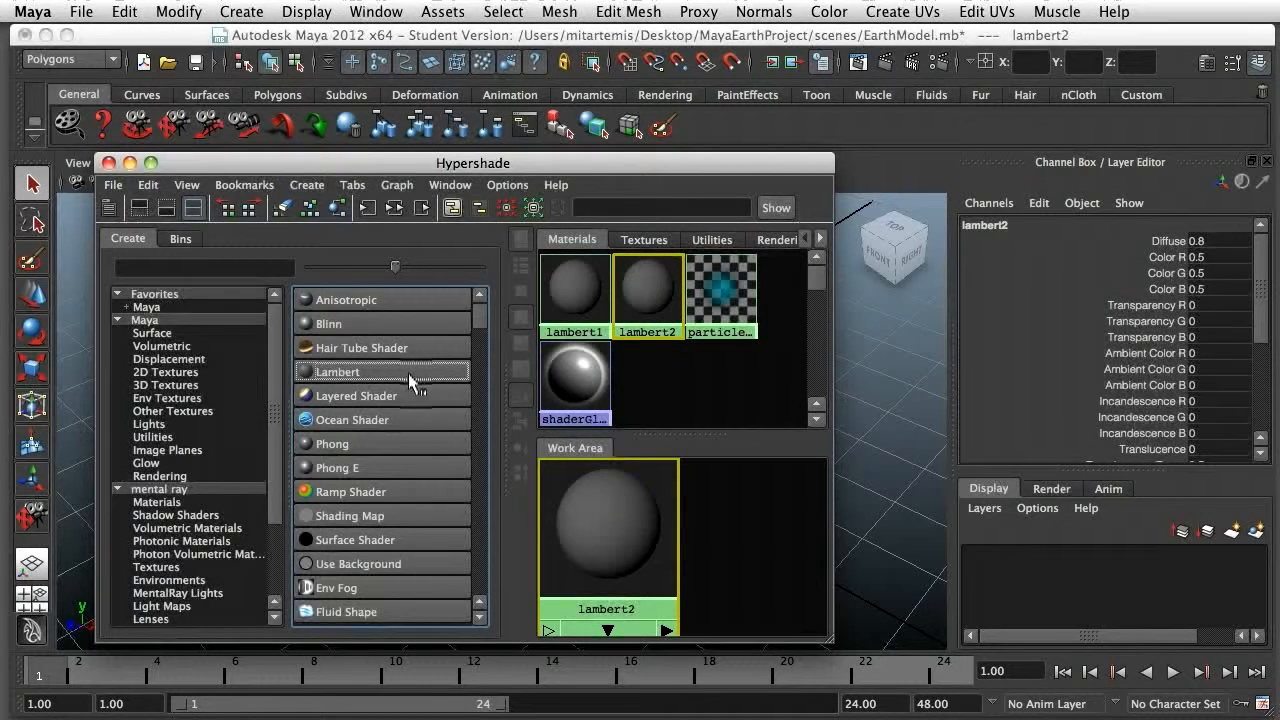
Rename the new Lambert material as EarthMap in its attributes
double_click(646, 300)
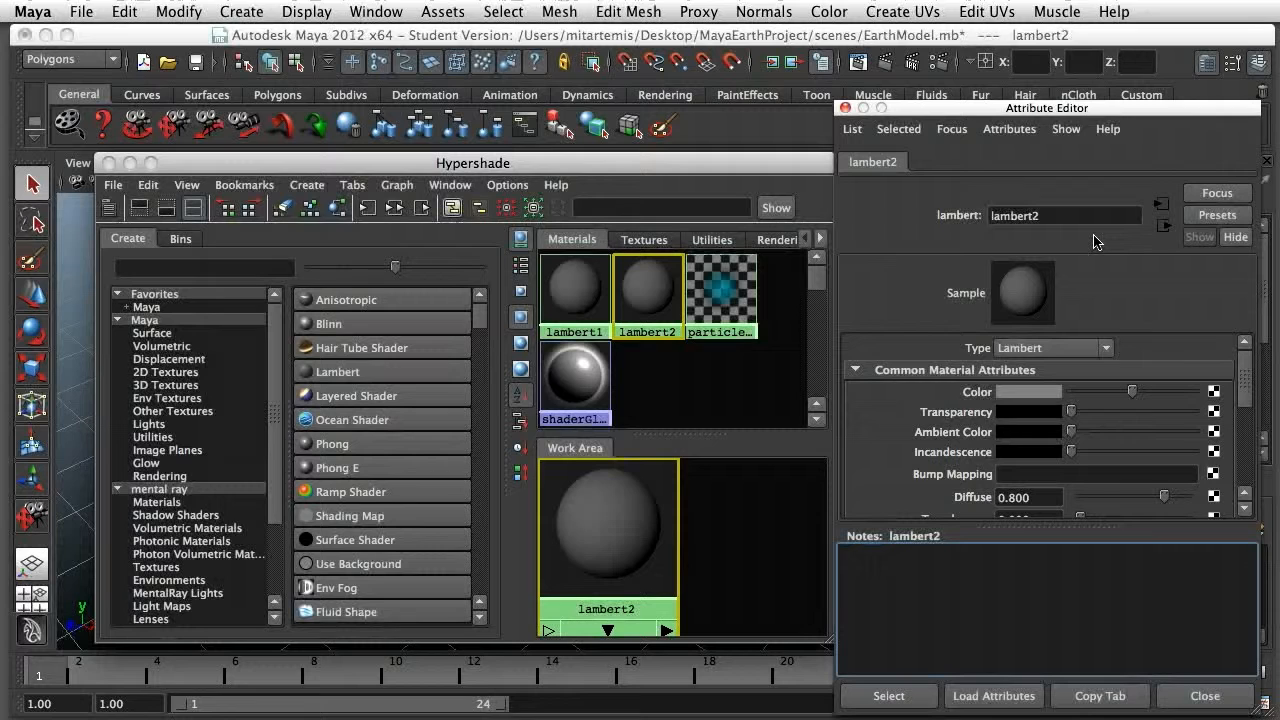
double_click(1062, 217)
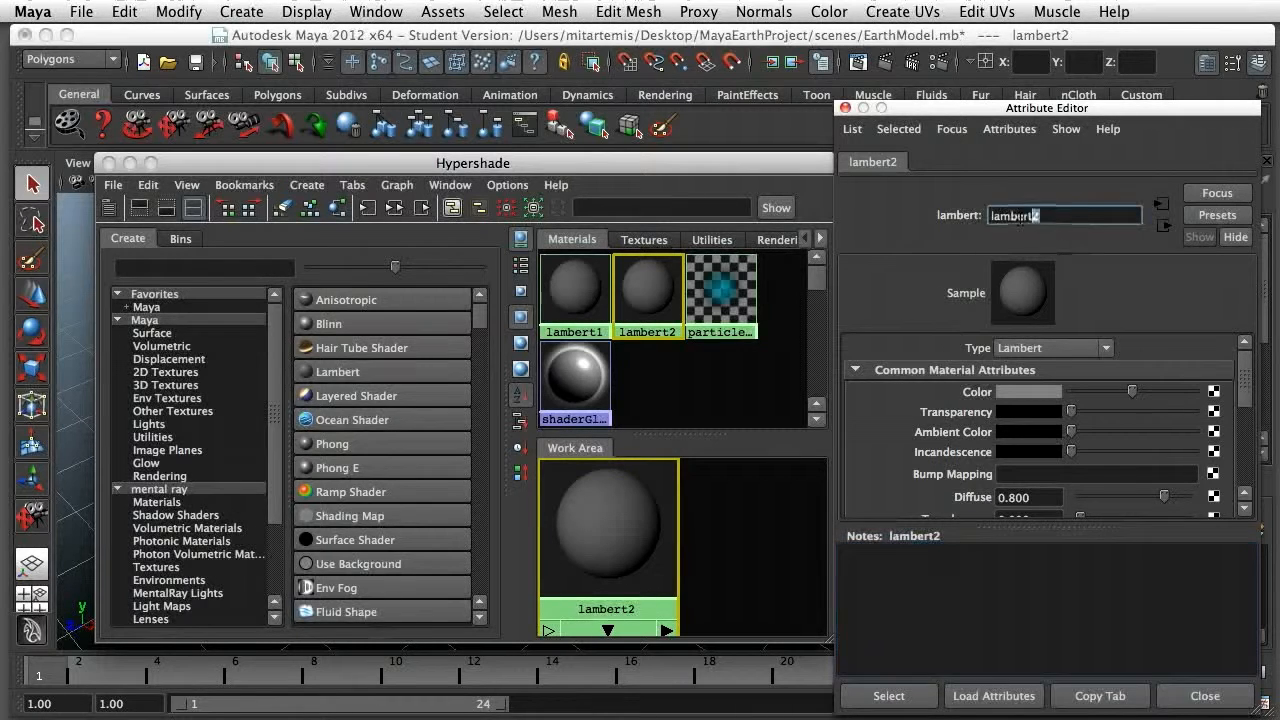
text(Ea)
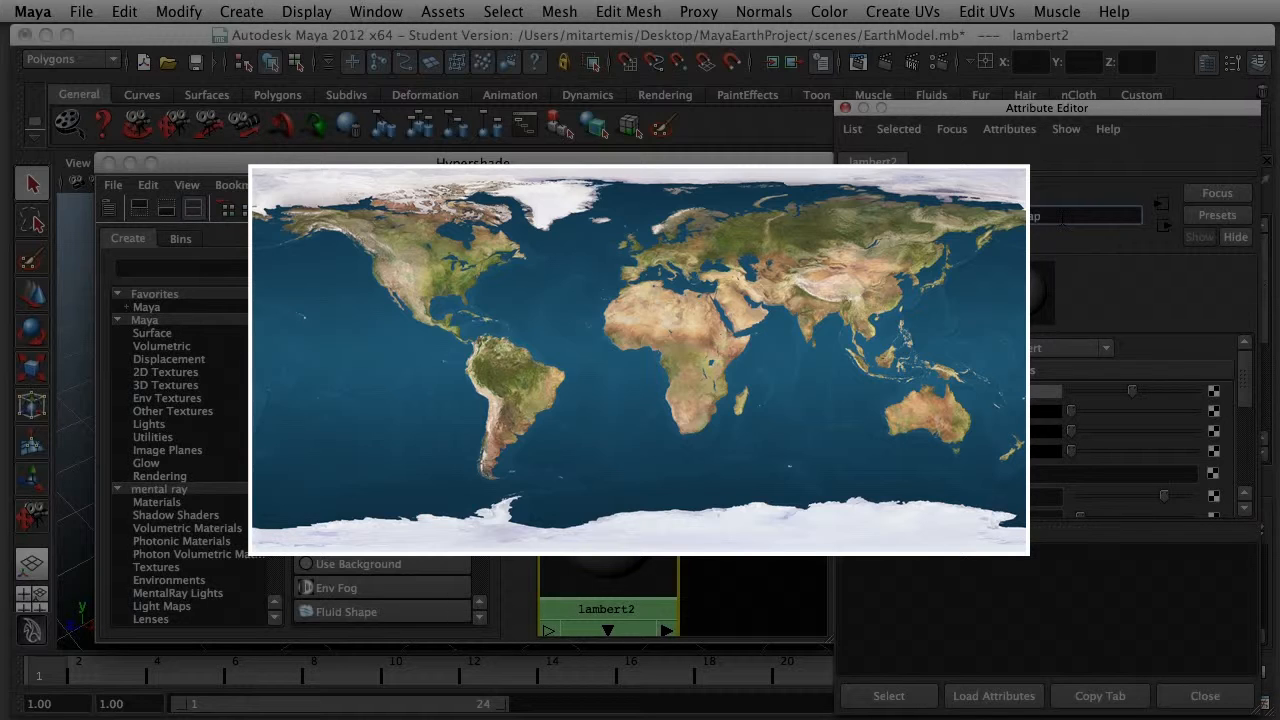
key(Return)
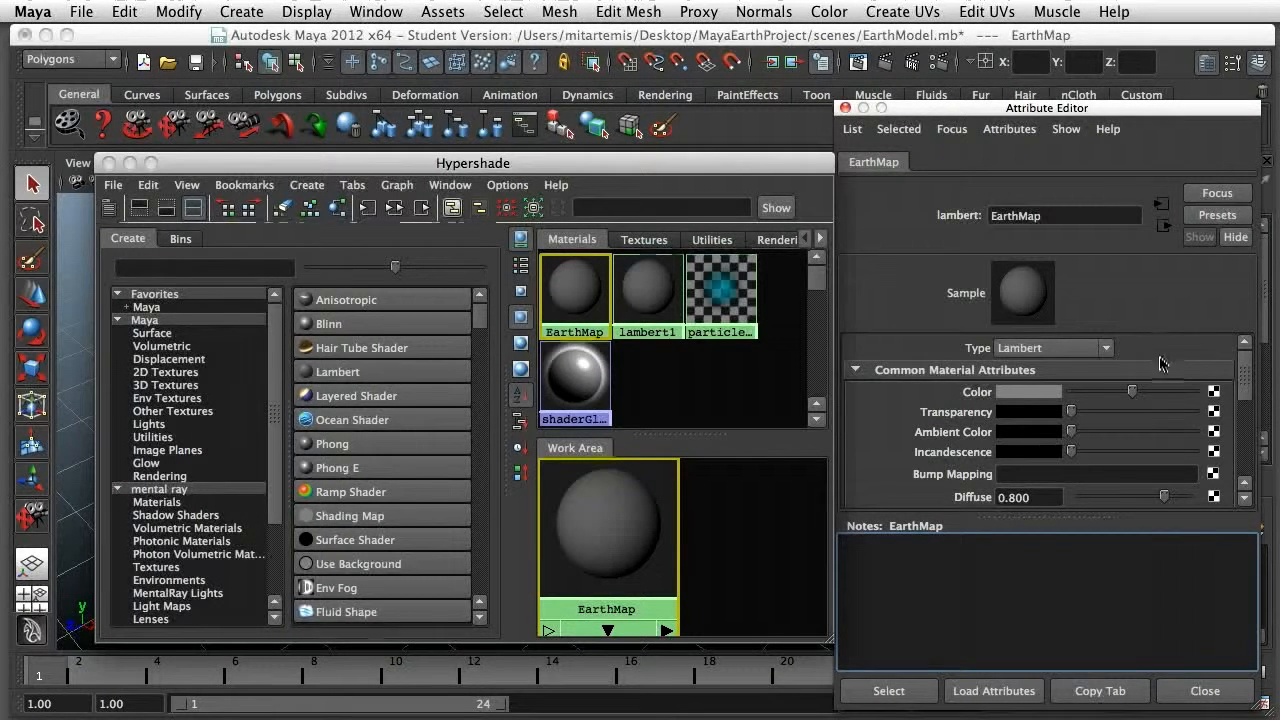
Map a File texture to the EarthMap material's color, using earthmap.jpg from the project's sourceimages folder
click(1213, 392)
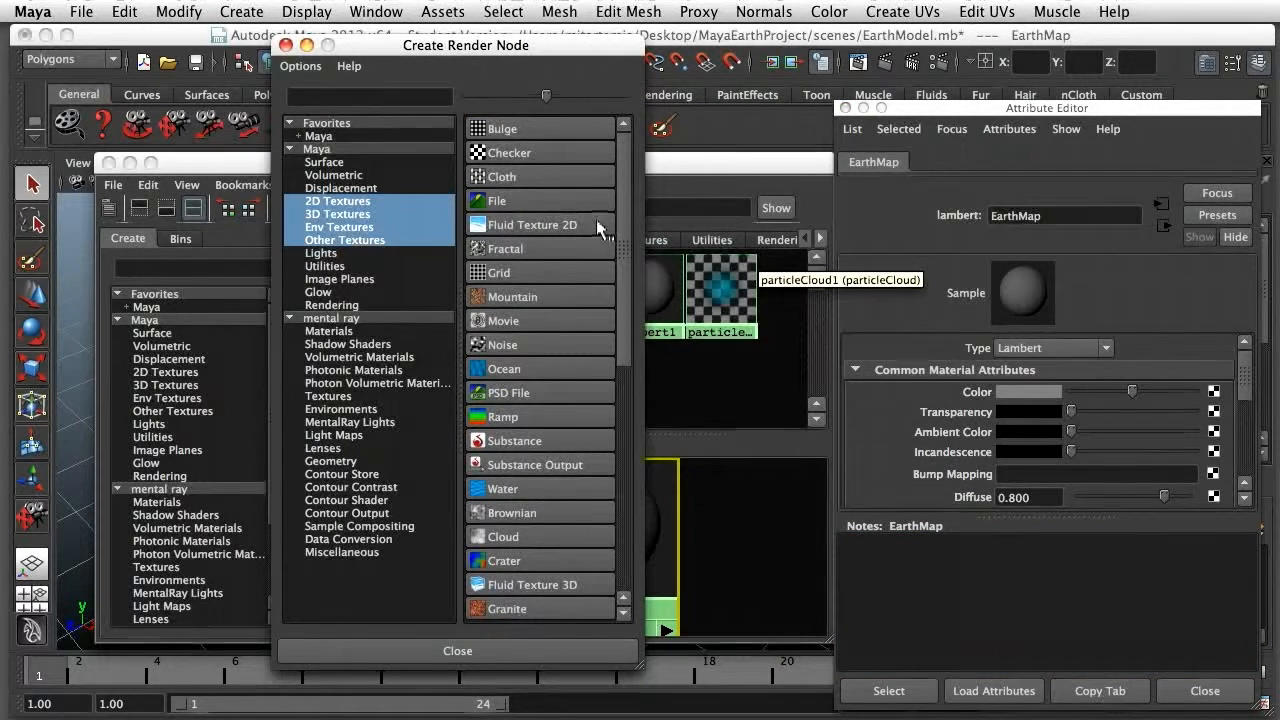
click(532, 199)
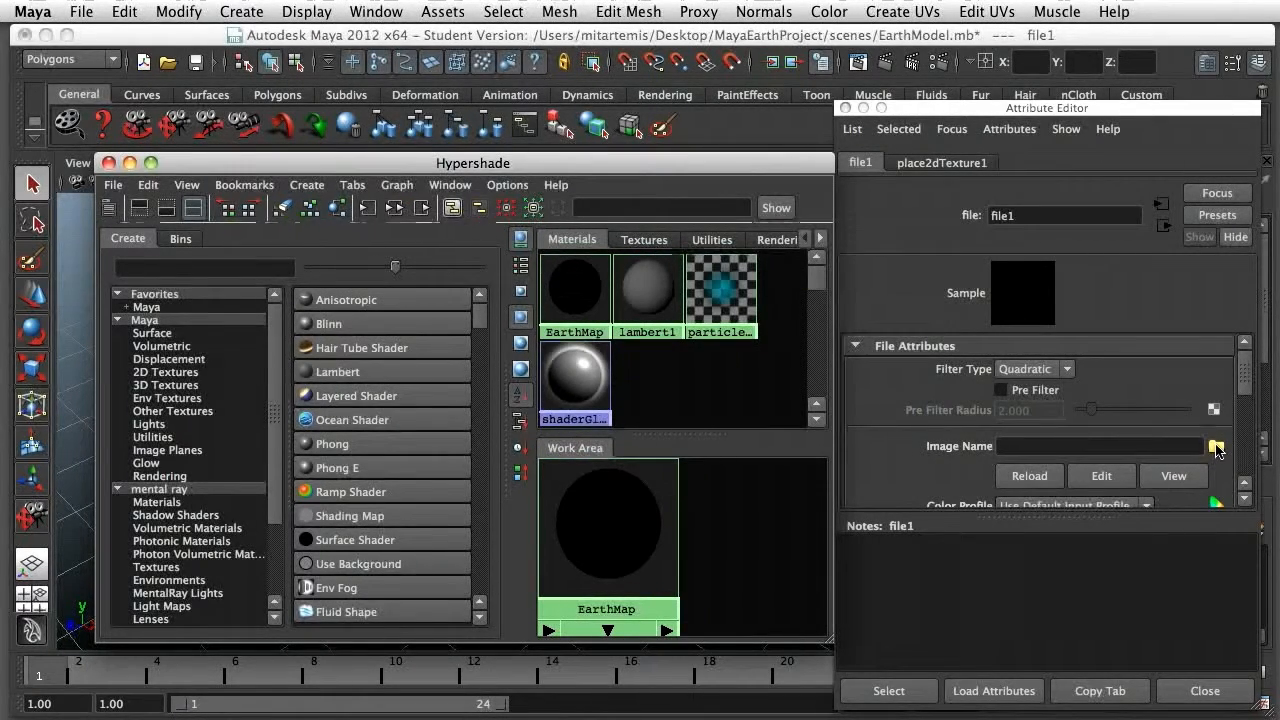
click(1216, 447)
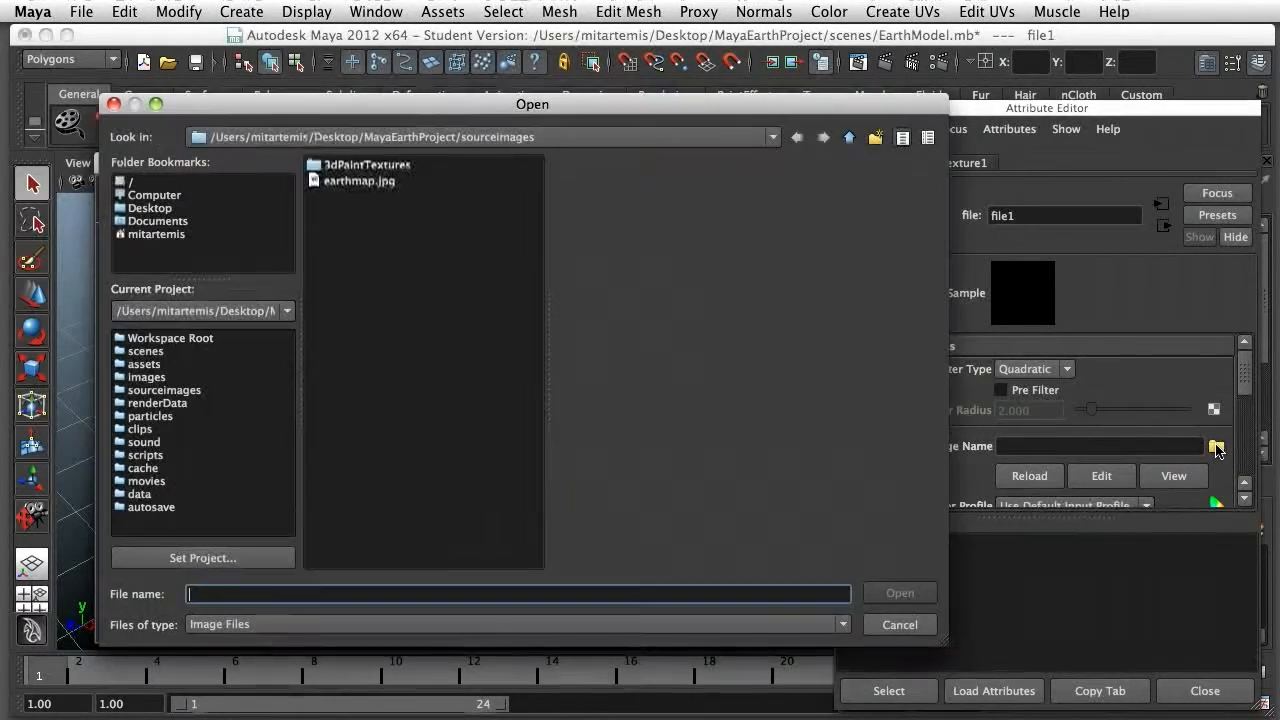
click(358, 181)
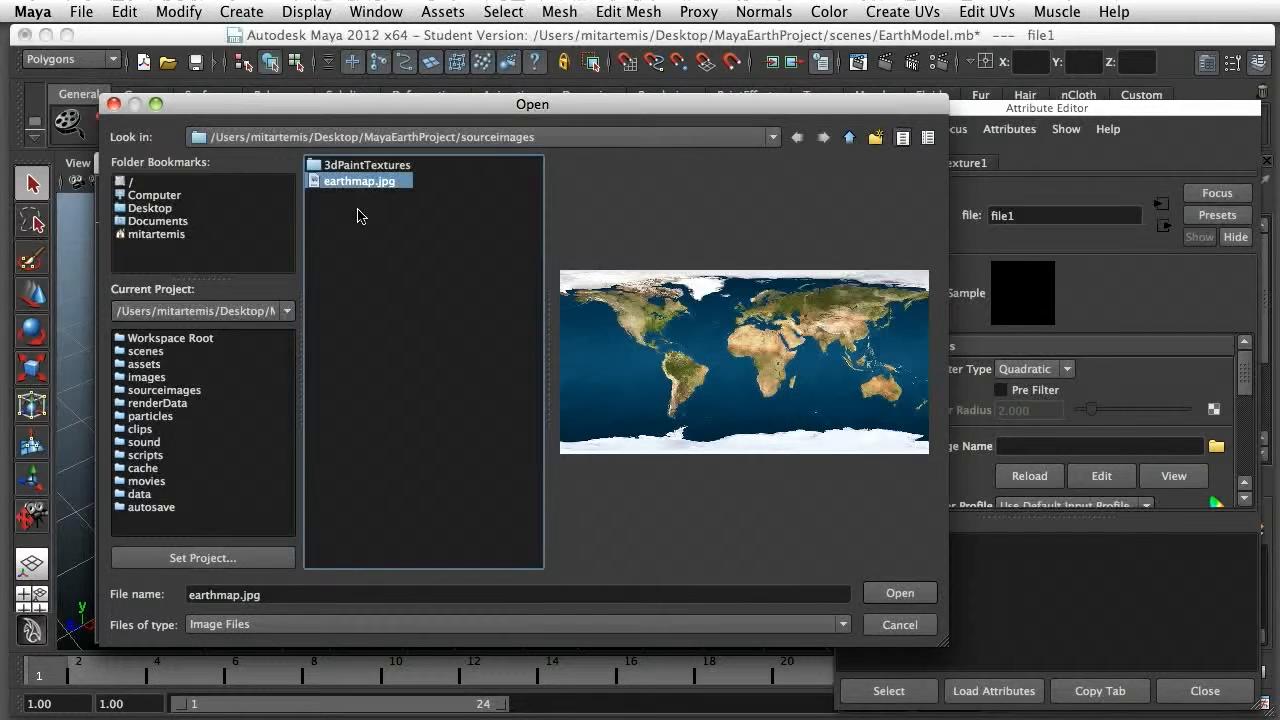
click(898, 594)
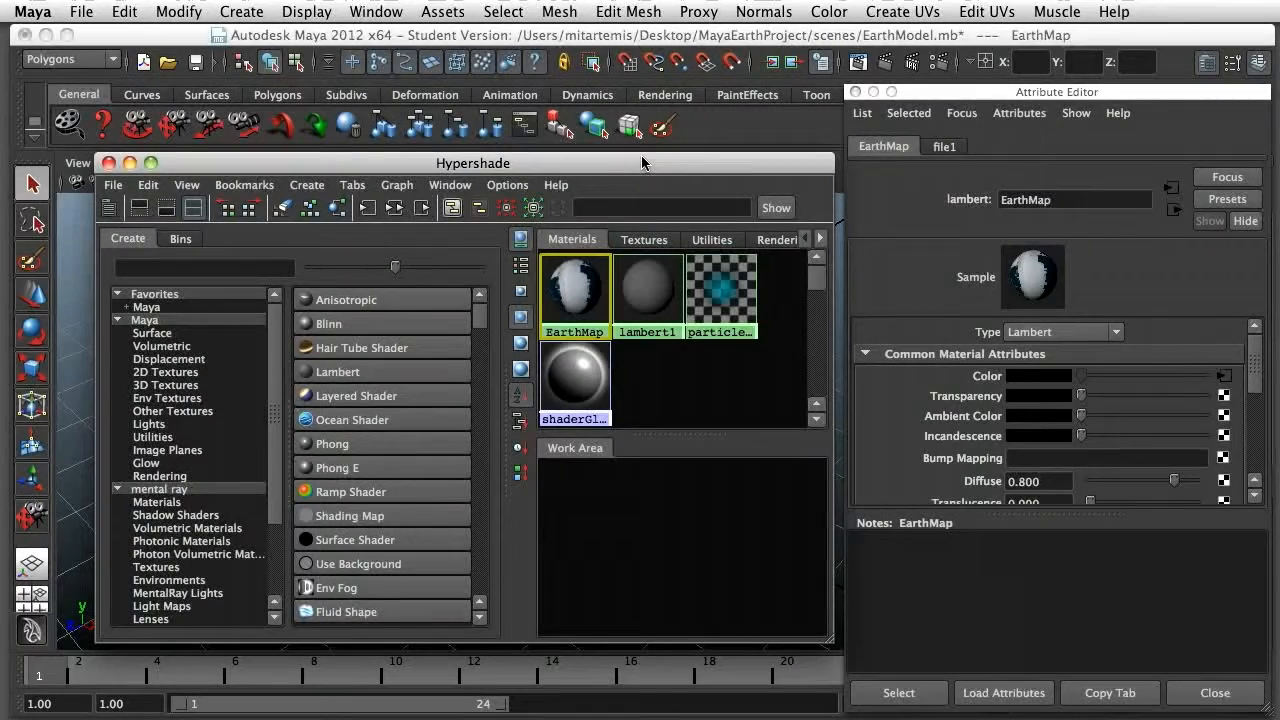
Close the Hypershade and assign the existing EarthMap material to the sphere
click(109, 163)
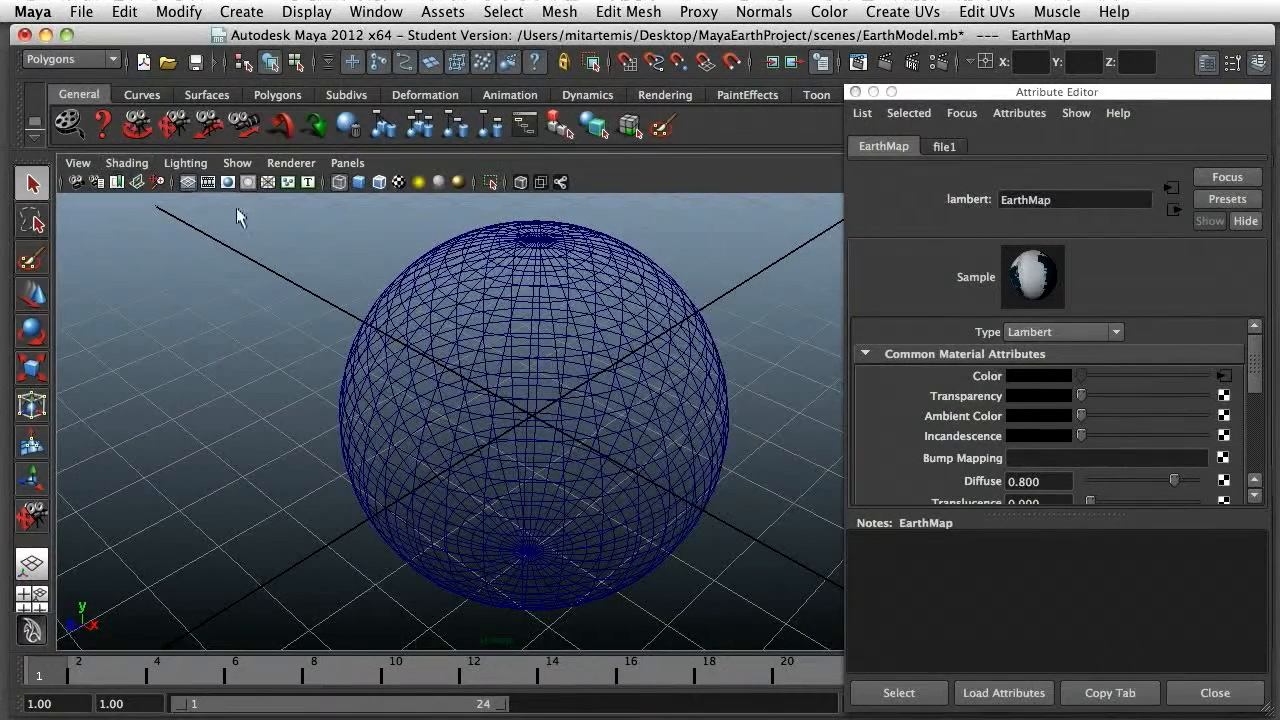
click(516, 281)
right_click(516, 290)
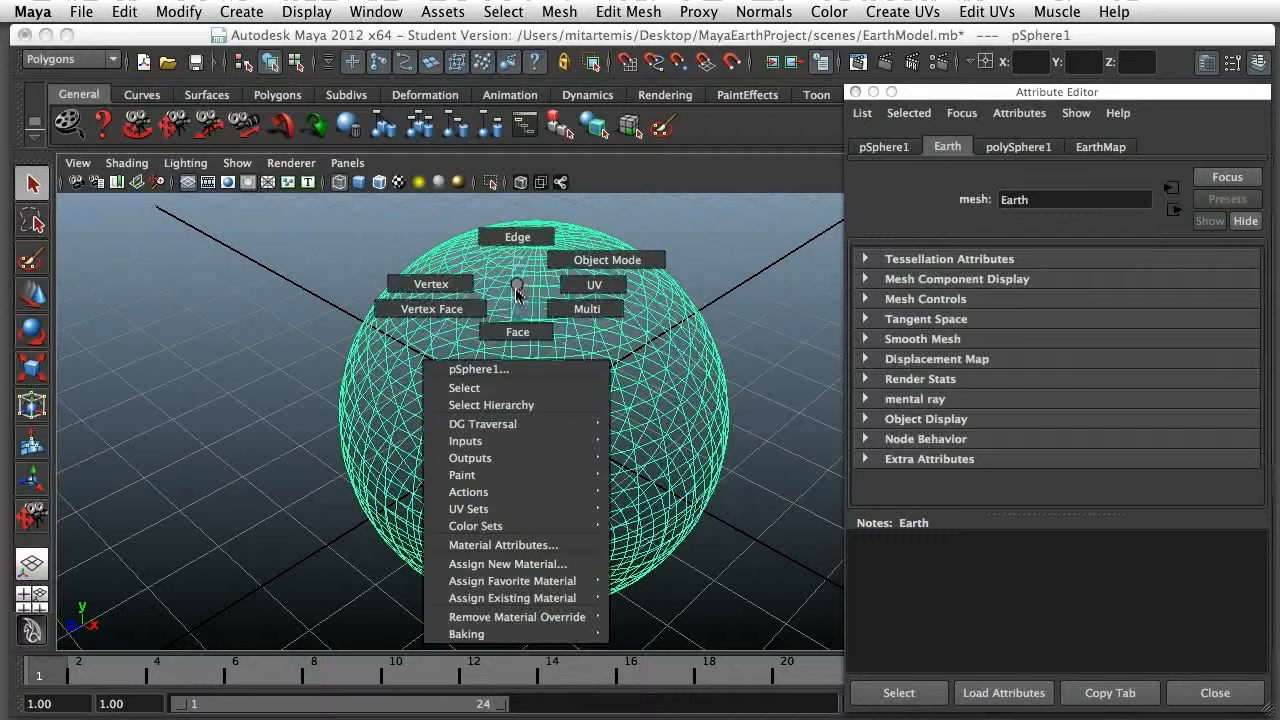
mouse_move(545, 597)
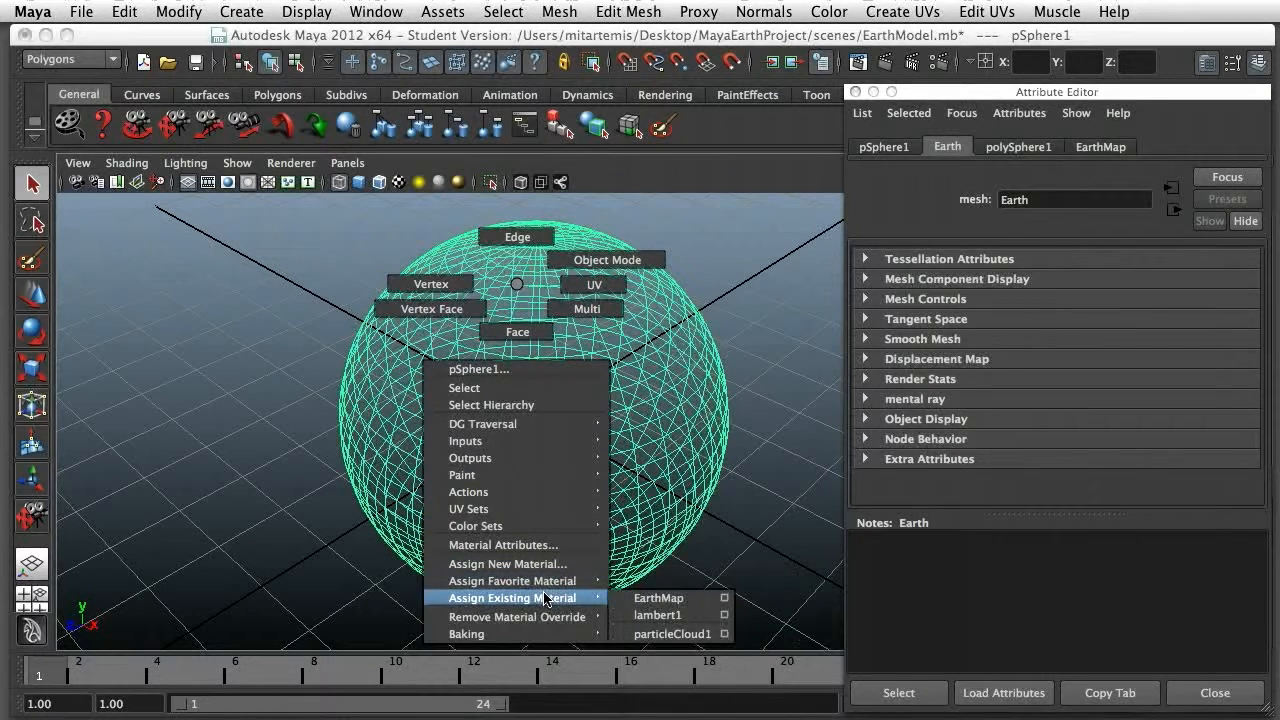
click(668, 598)
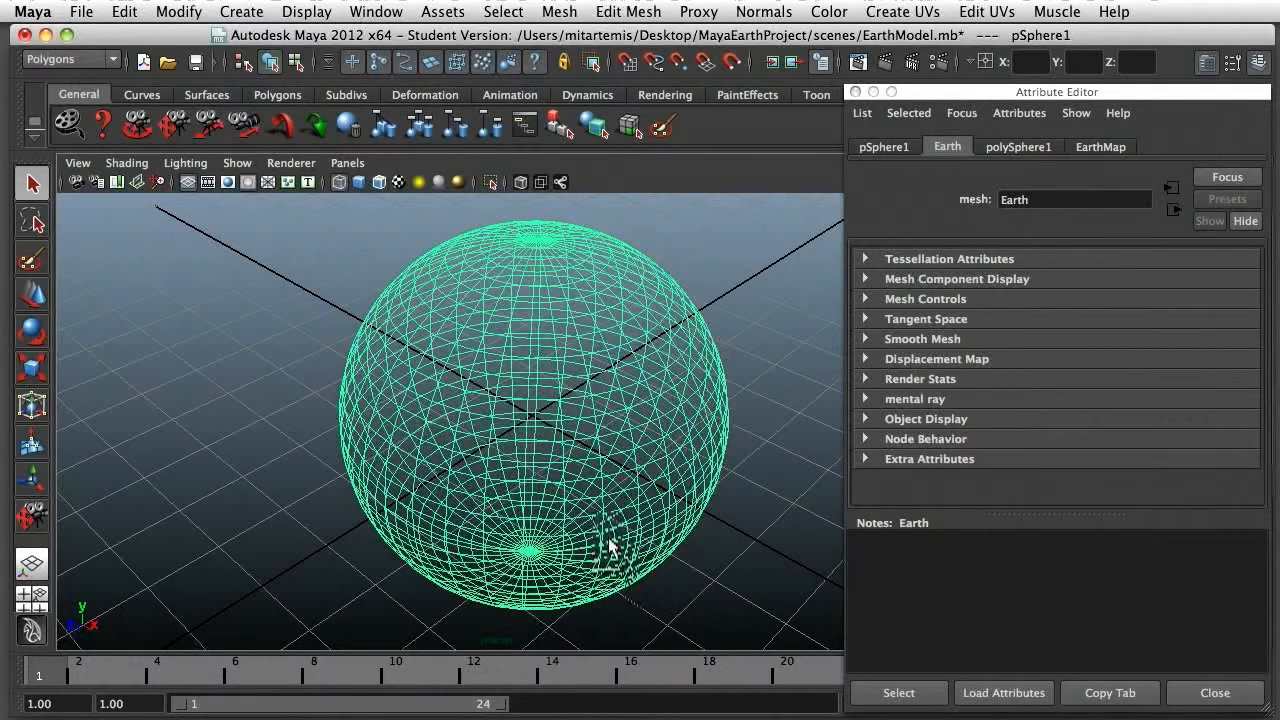
Display the perspective view smooth shaded with textures and deselect the sphere
click(127, 162)
click(146, 211)
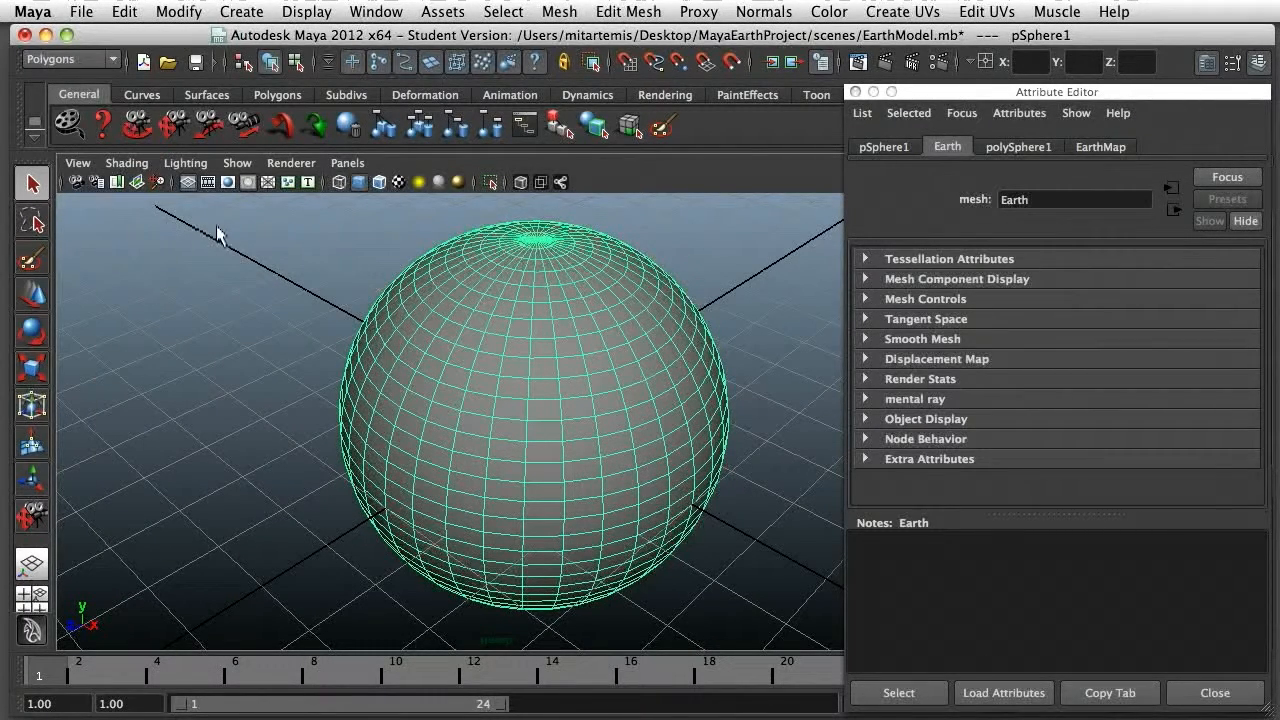
click(398, 182)
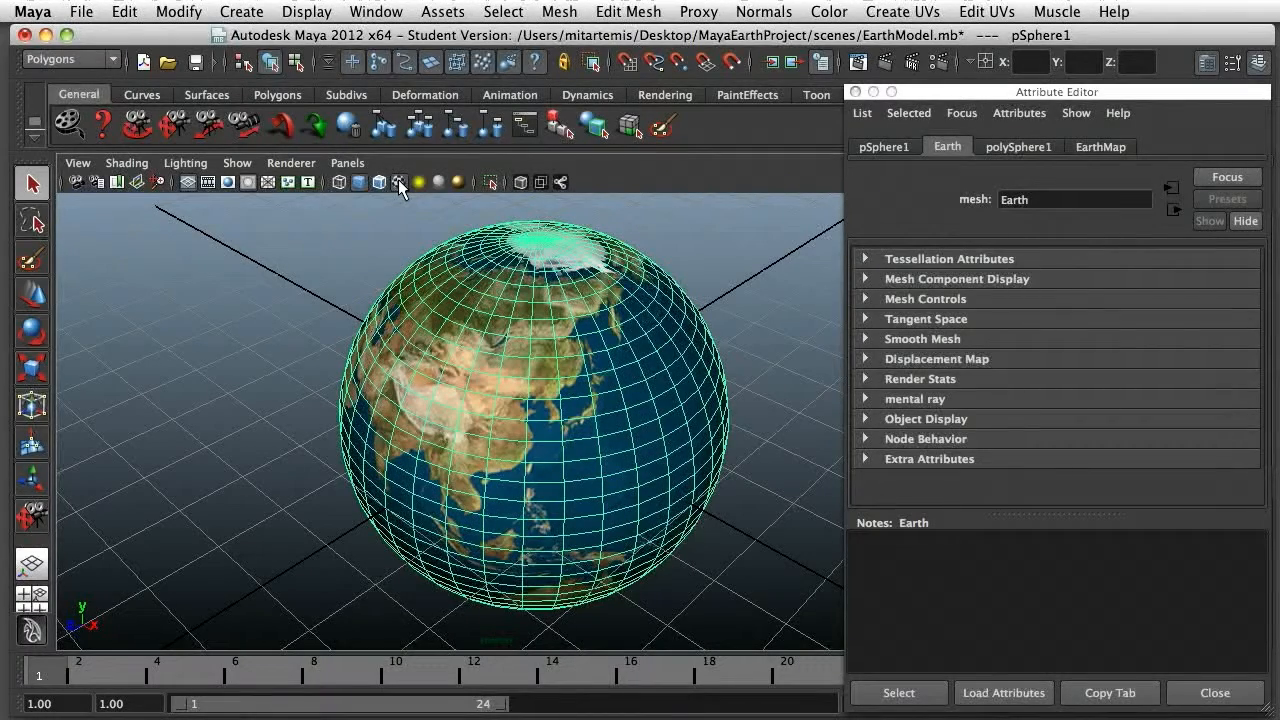
click(403, 230)
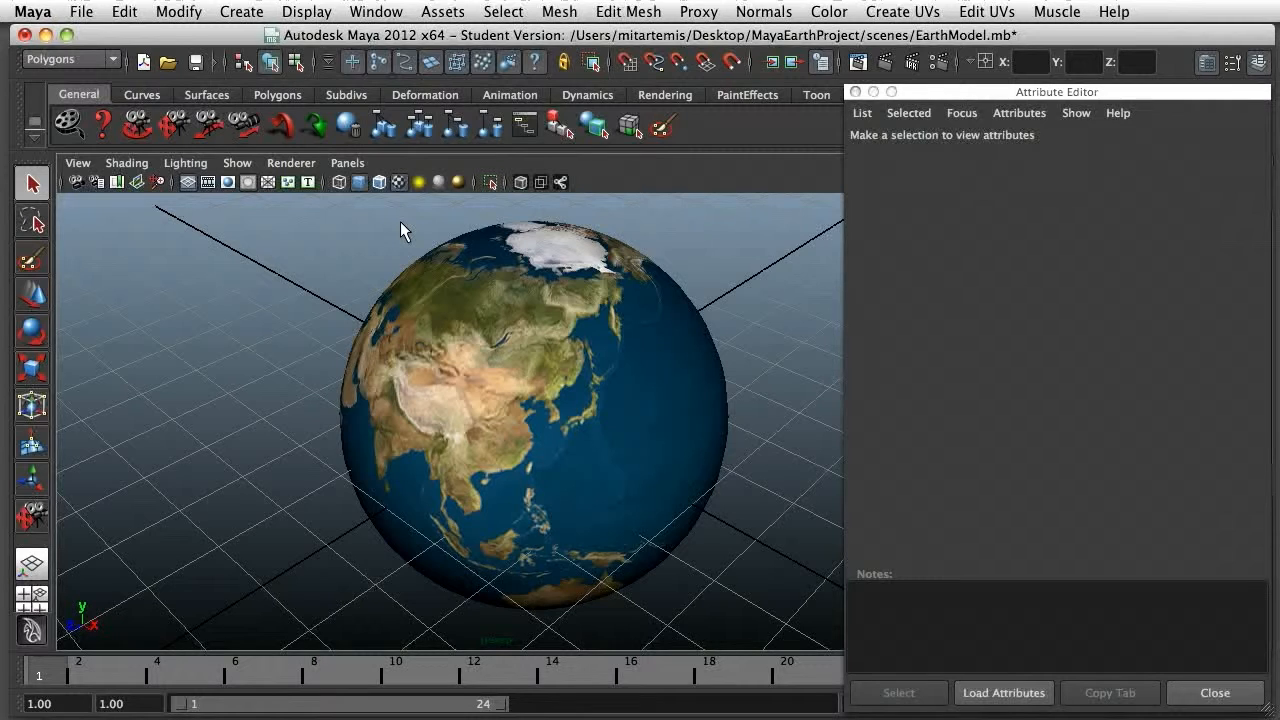
Compare the globe in plain shaded and textured display, finish with textures on, and reselect the sphere
key(5)
key(6)
key(5)
key(6)
click(451, 300)
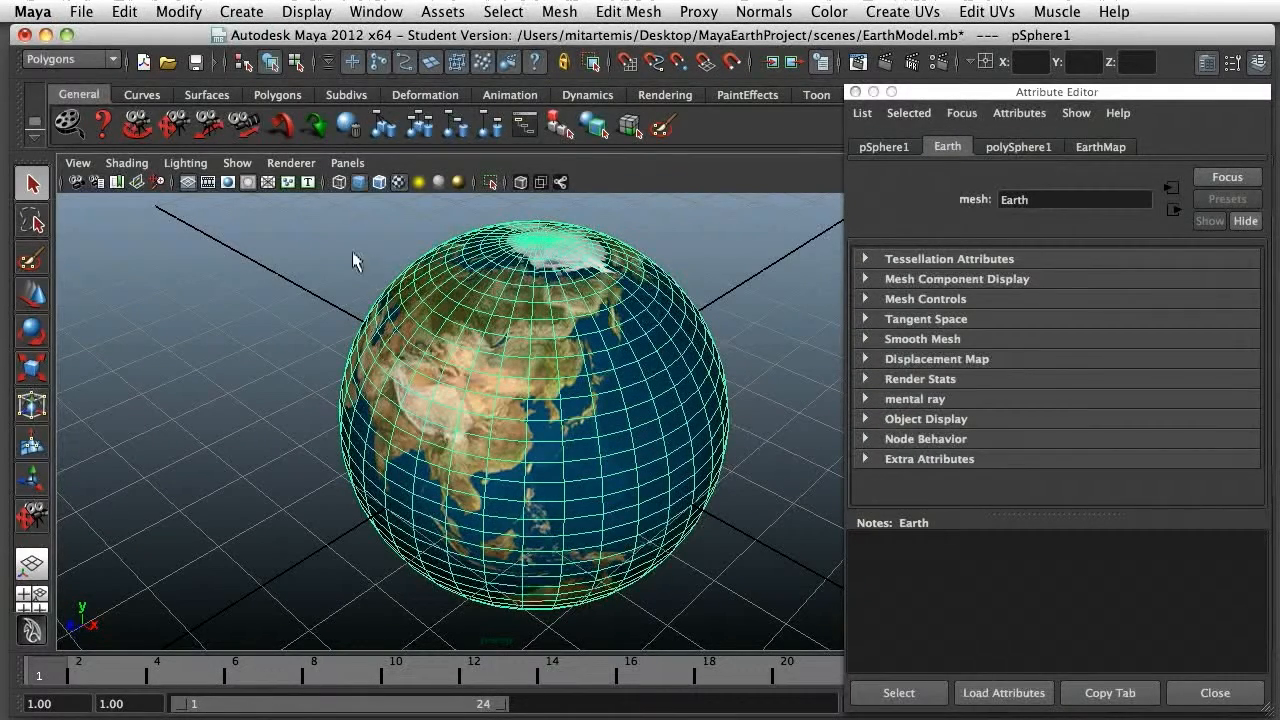
Save the EarthModel.mb scene, accepting the student version notice
click(81, 11)
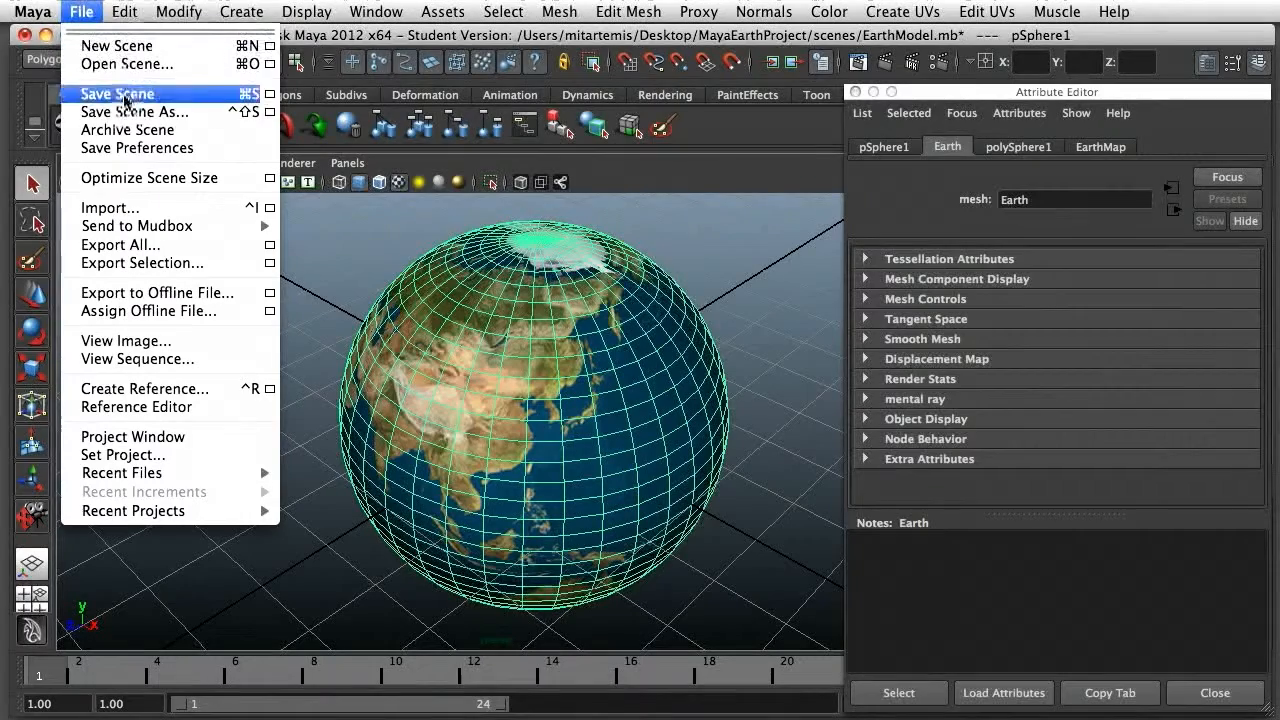
click(118, 93)
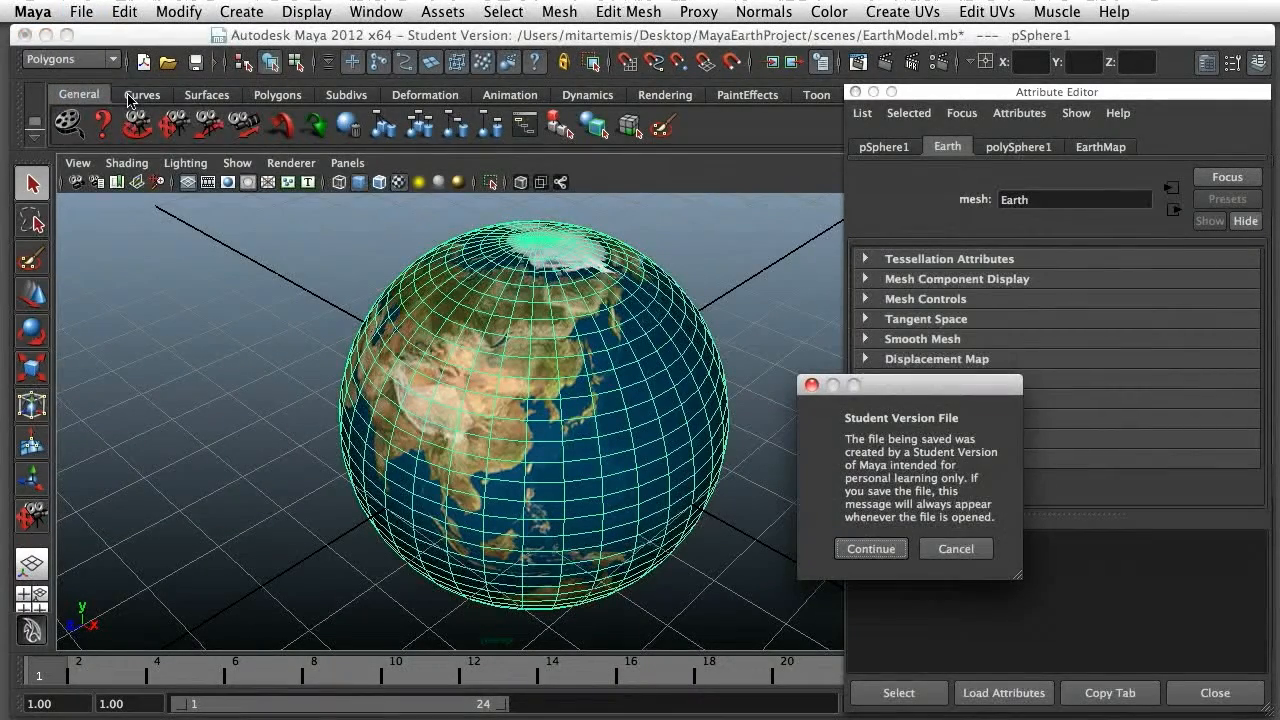
click(858, 548)
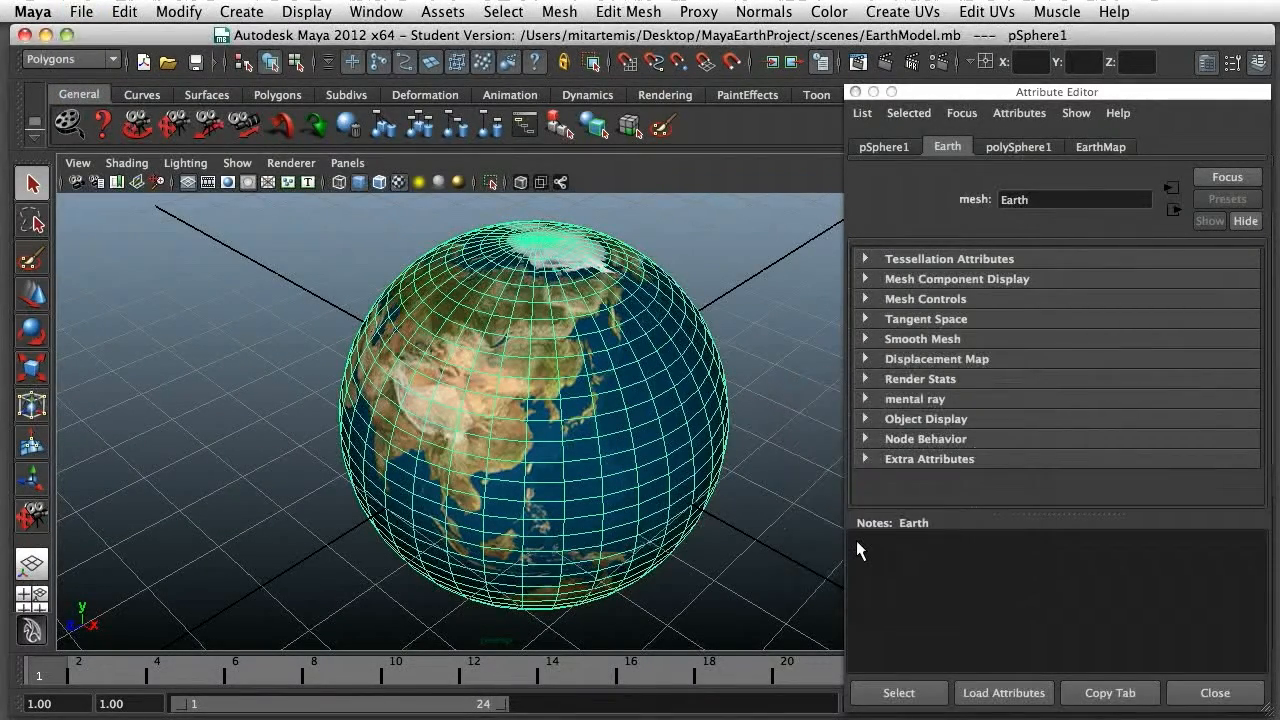